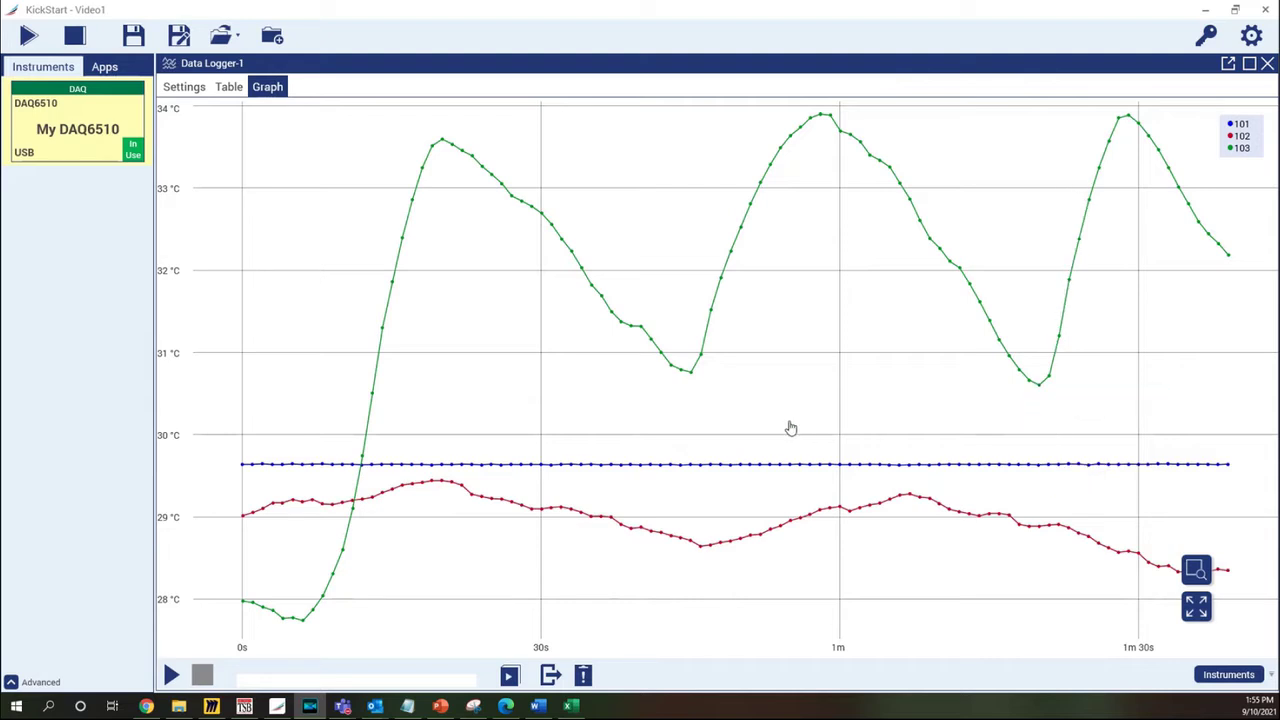
drag(906, 372, 513, 352)
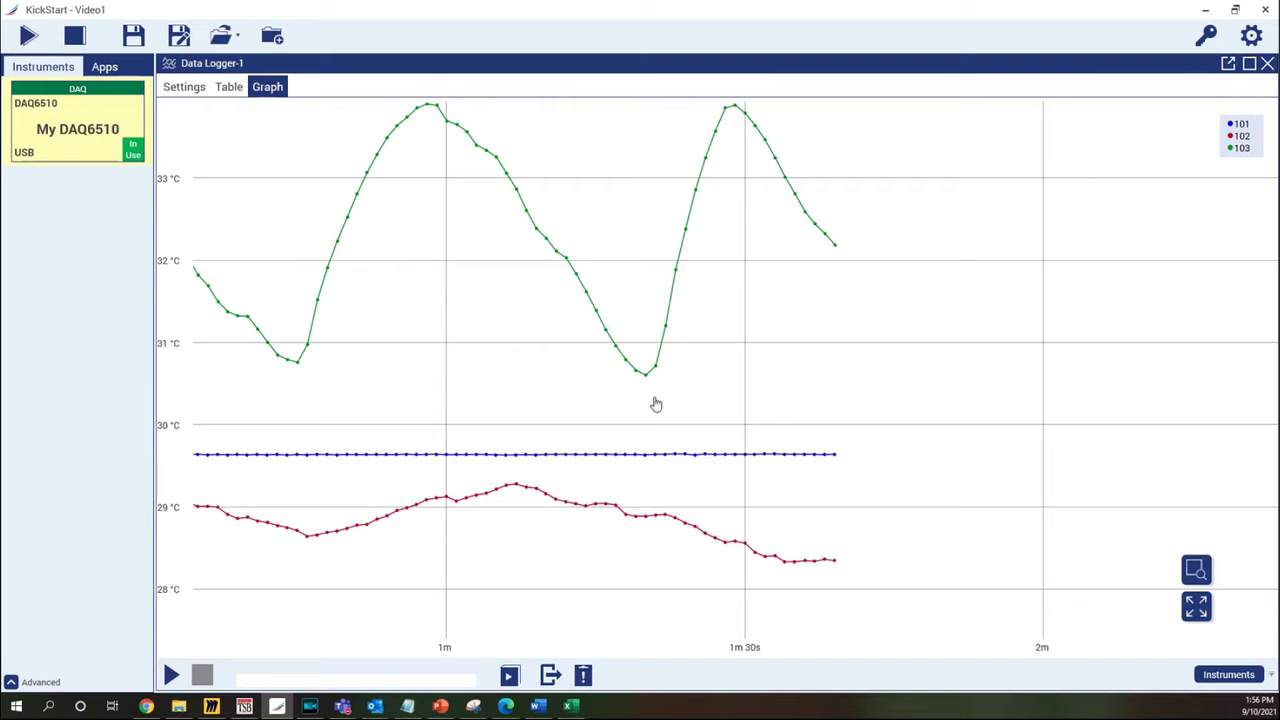
scroll(640, 400, up, 6)
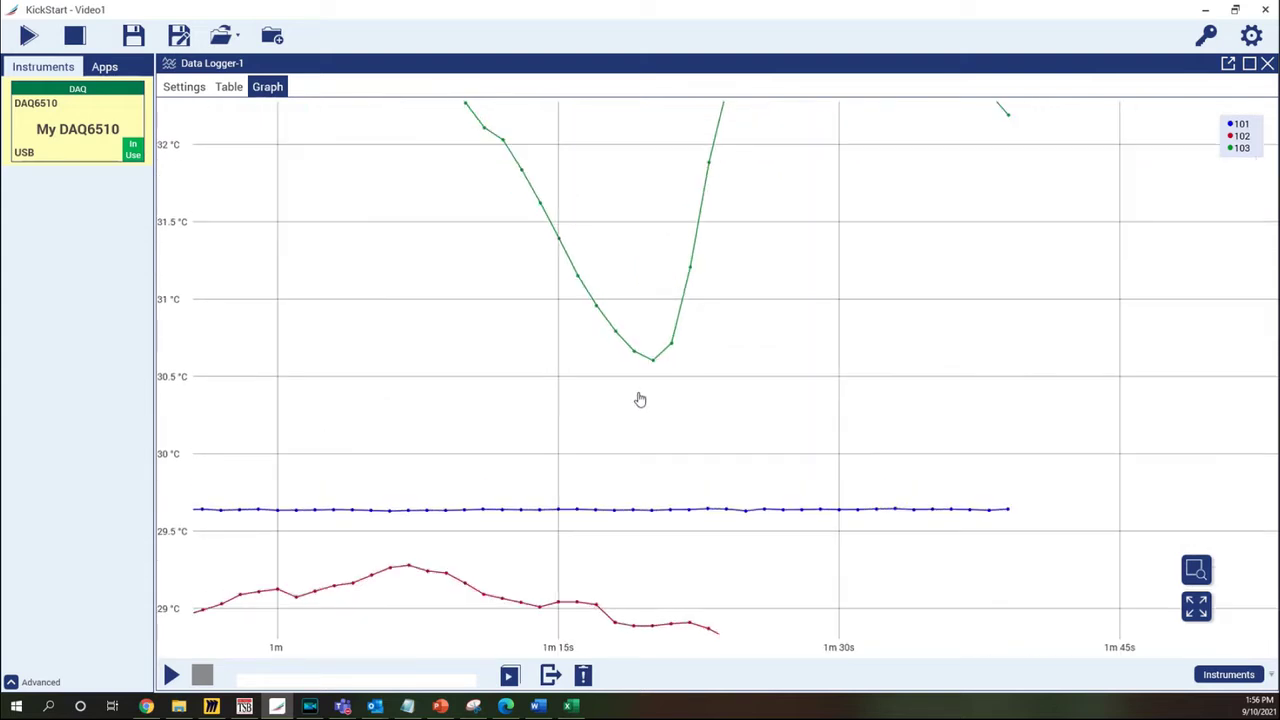
scroll(640, 400, down, 3)
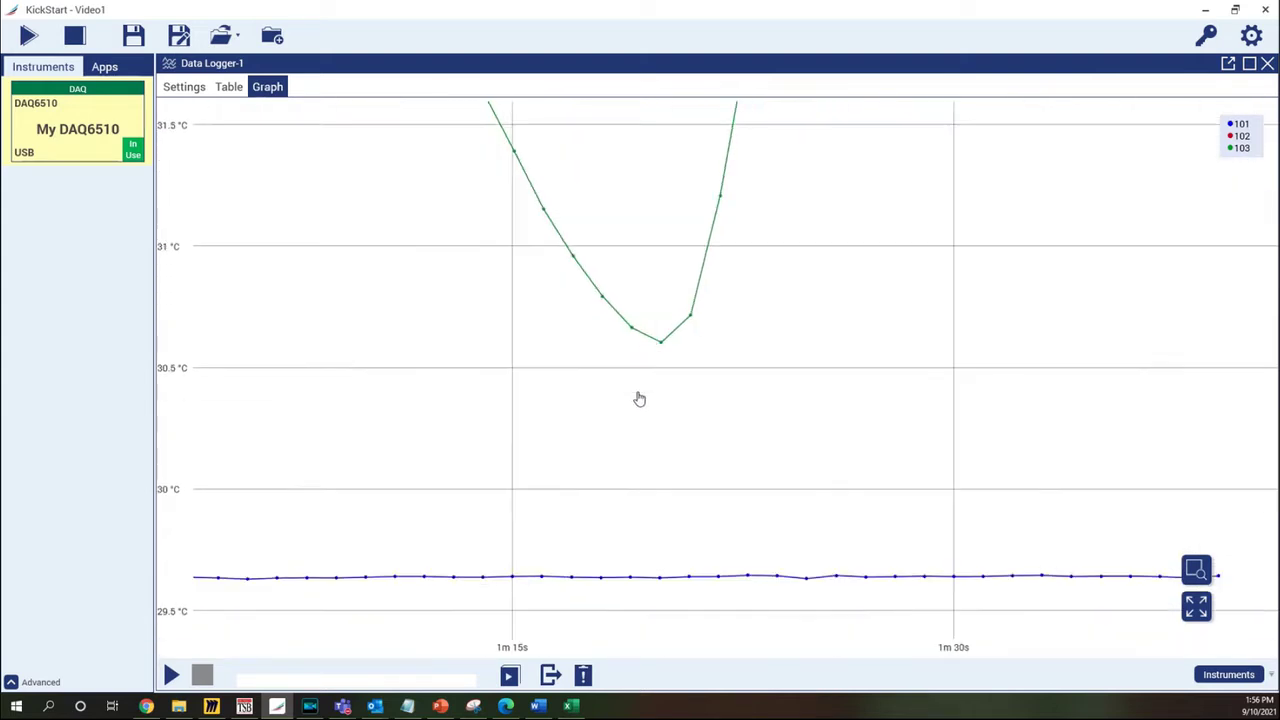
scroll(640, 400, down, 5)
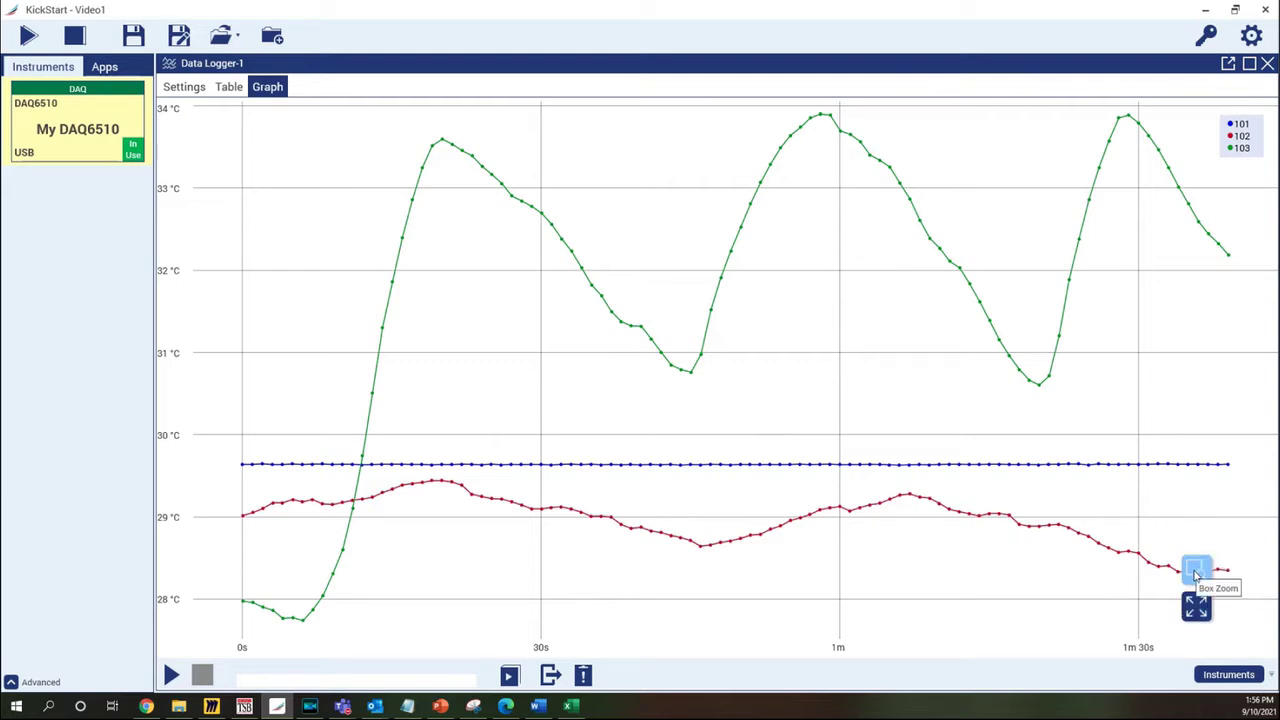
Step: Box-zoom onto channel 103's dip near 45 s, then fit all the data again
drag(495, 175, 810, 409)
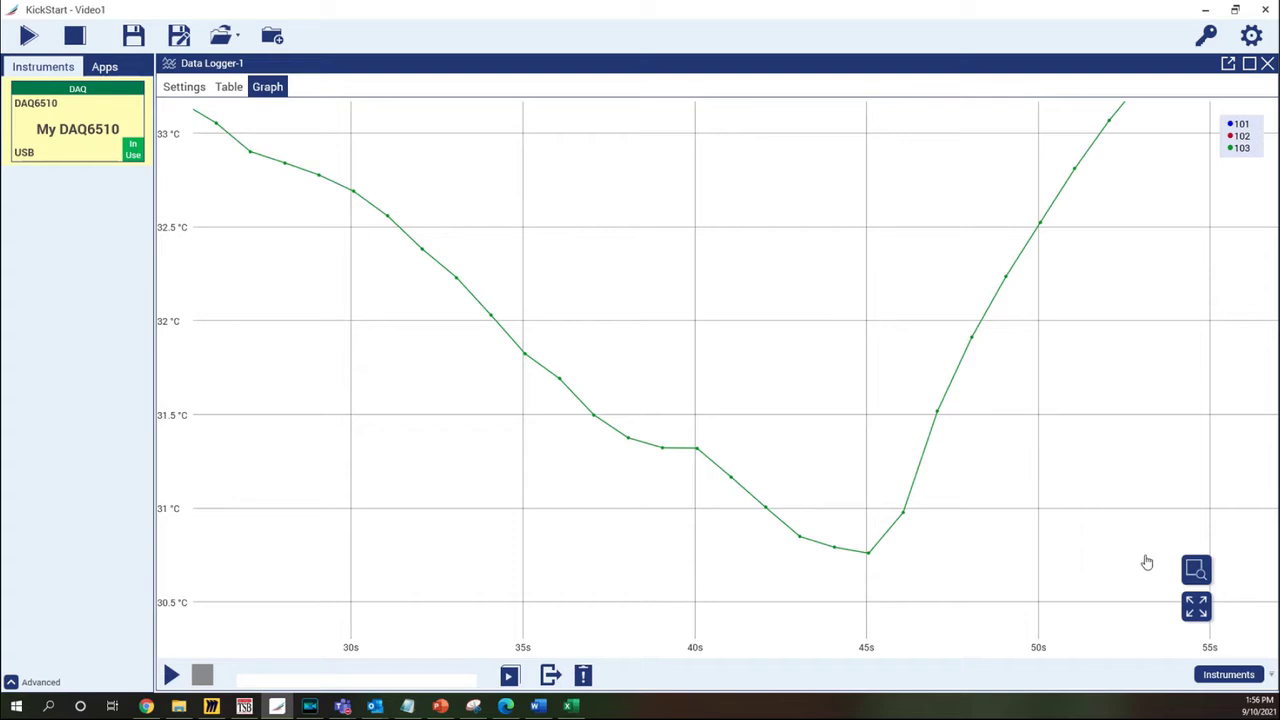
click(1196, 609)
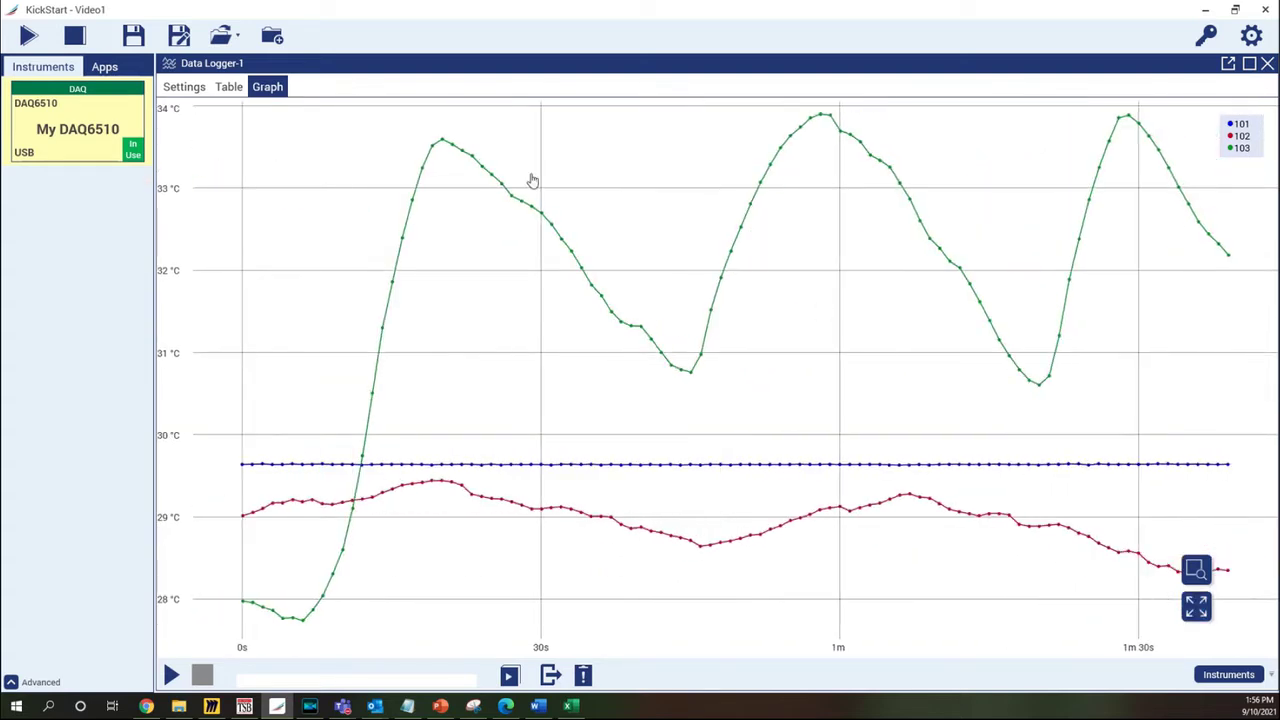
Step: Set the Time axis minimum to 0 and maximum to 200
mouse_move(168, 163)
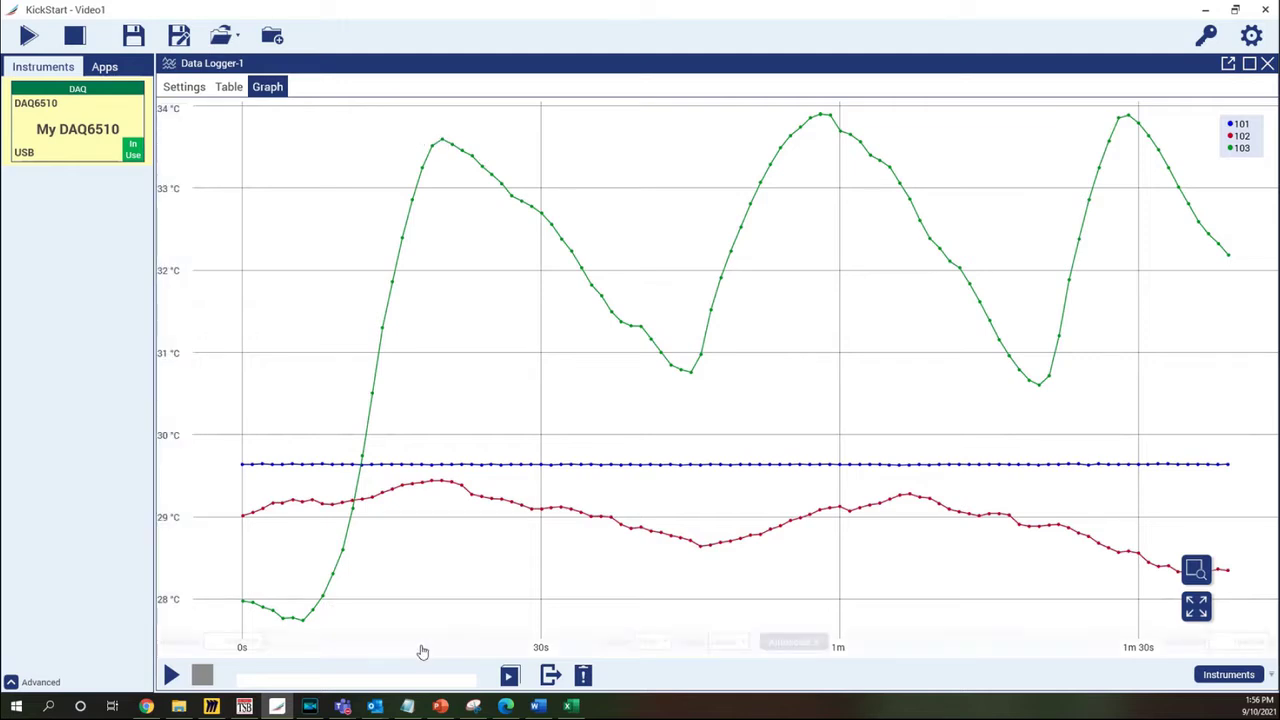
mouse_move(578, 652)
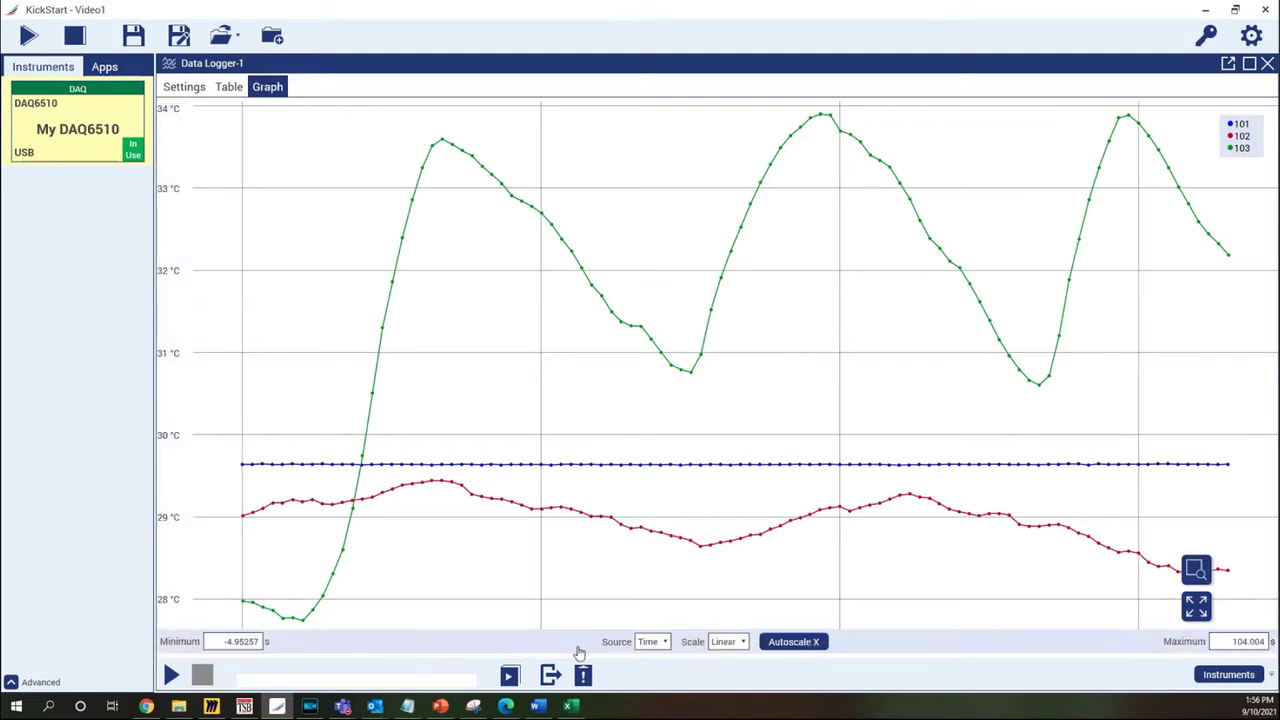
triple_click(248, 640)
key(BackSpace)
key(Return)
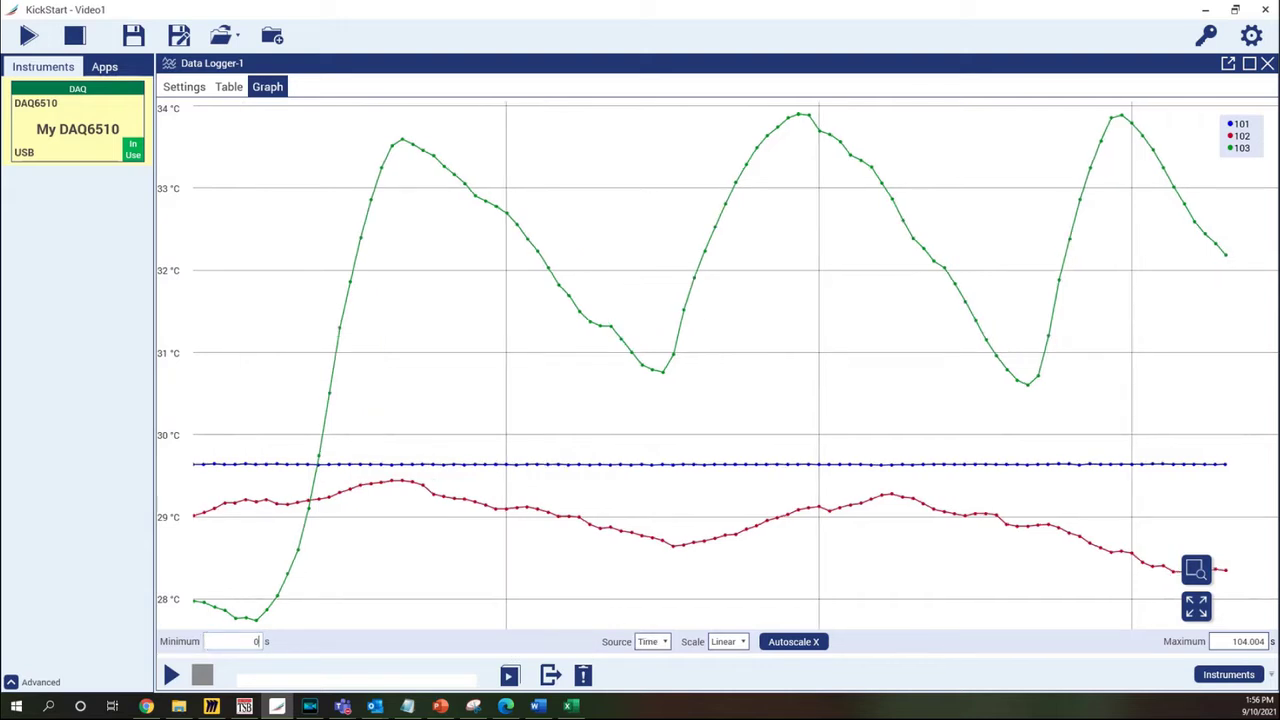
triple_click(1243, 644)
key(BackSpace)
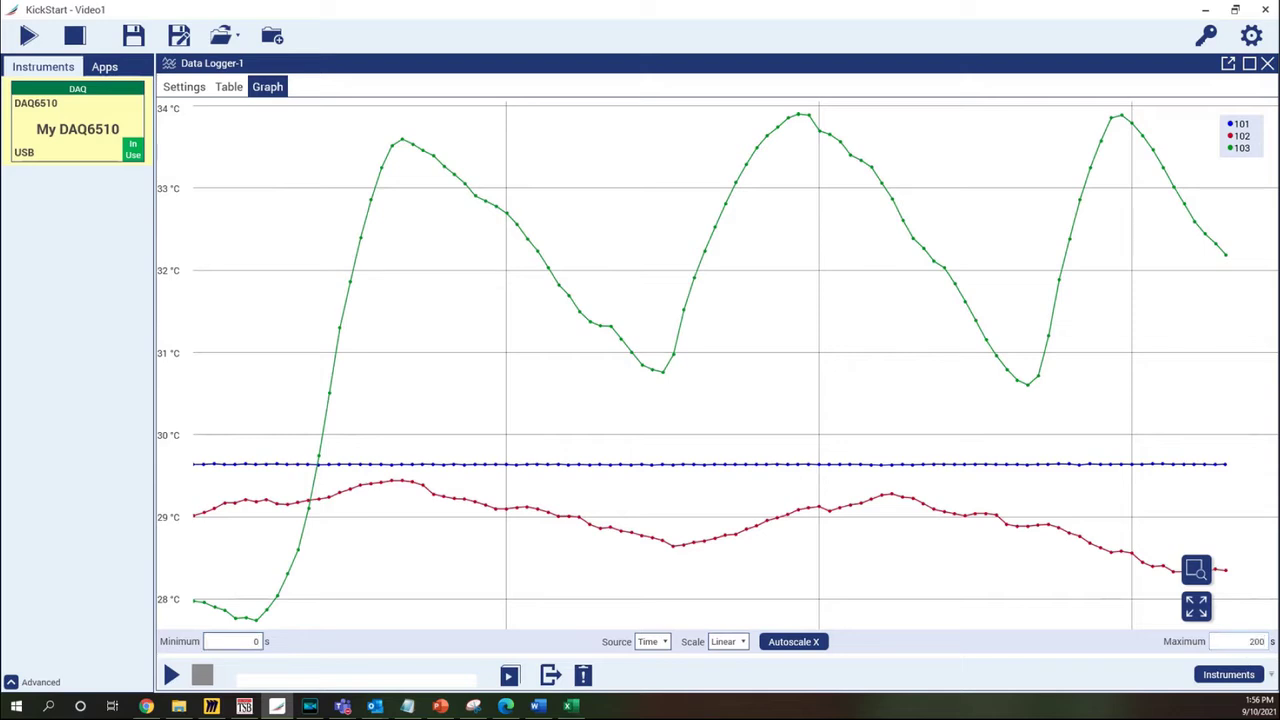
text(200)
key(Return)
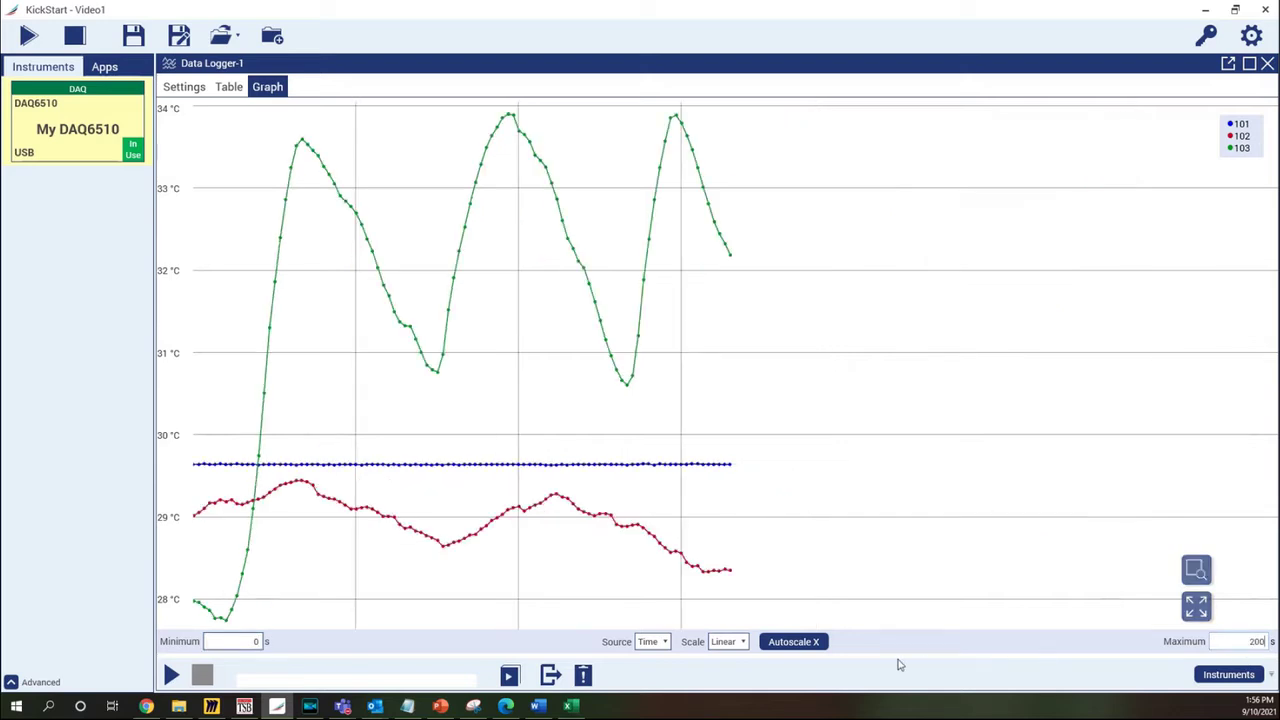
Step: Autoscale the Time axis, keeping the Linear scale and Time as the x-axis source
click(798, 645)
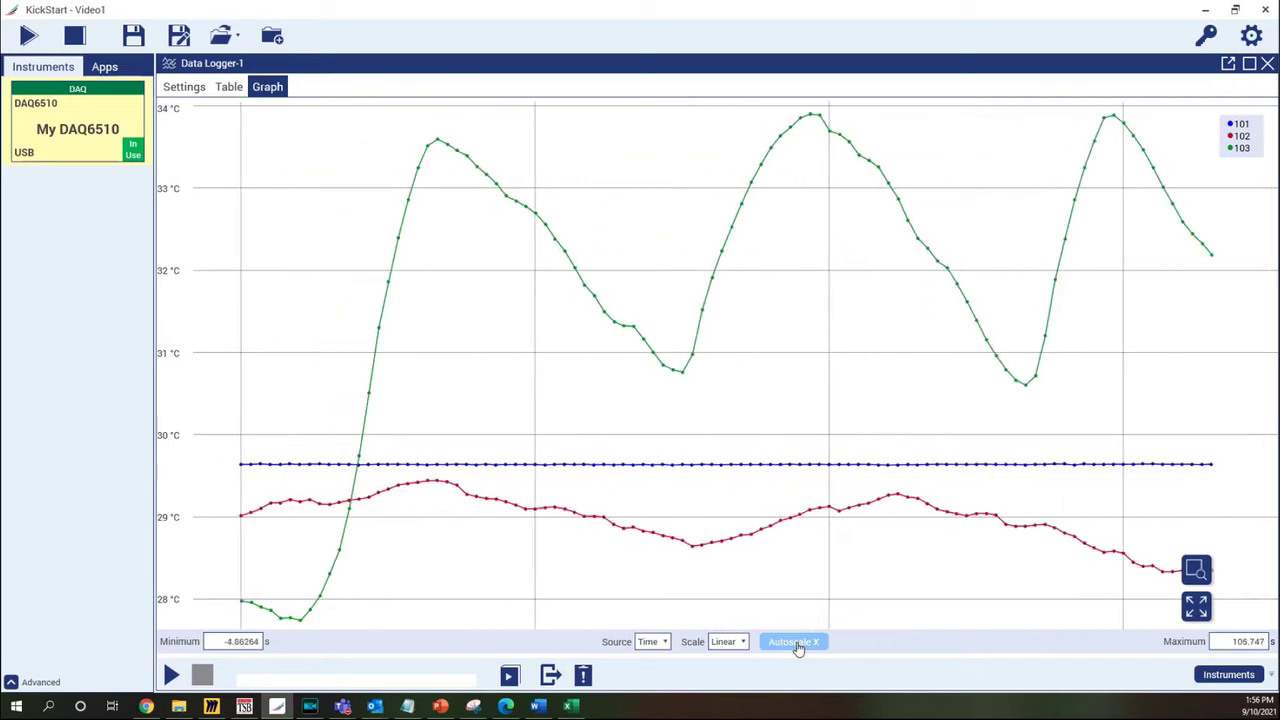
click(727, 642)
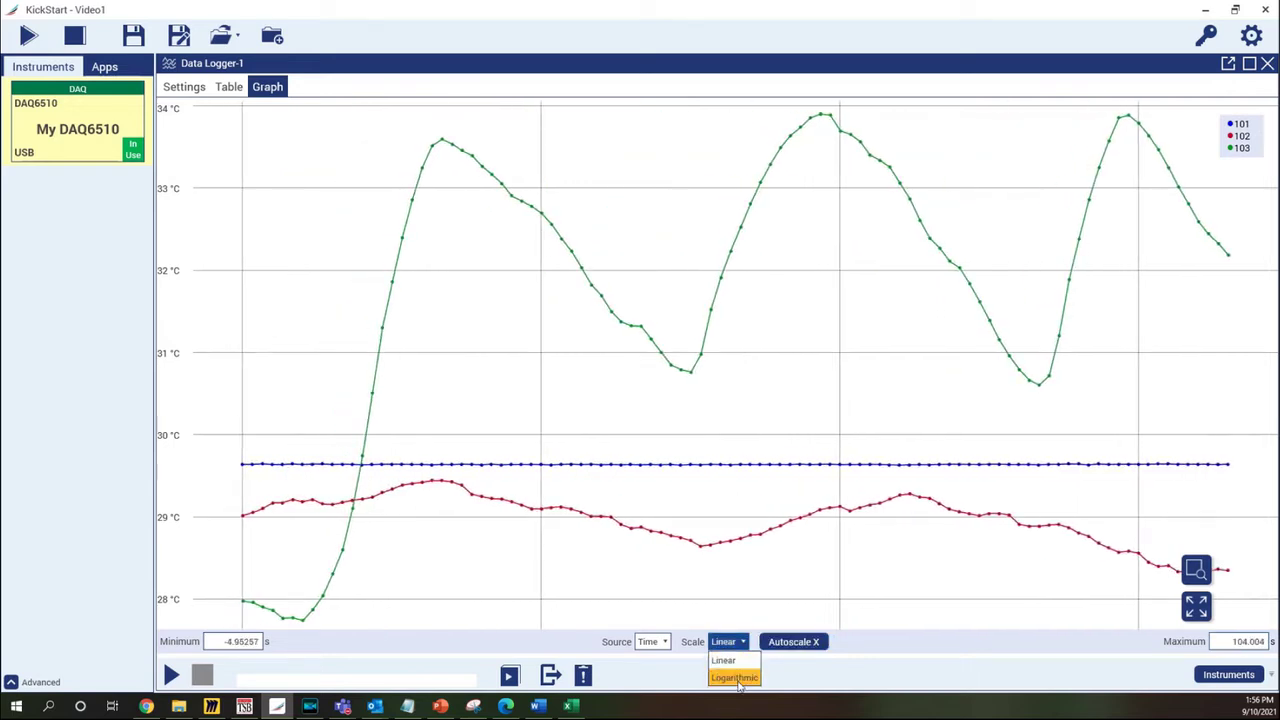
click(698, 642)
click(666, 642)
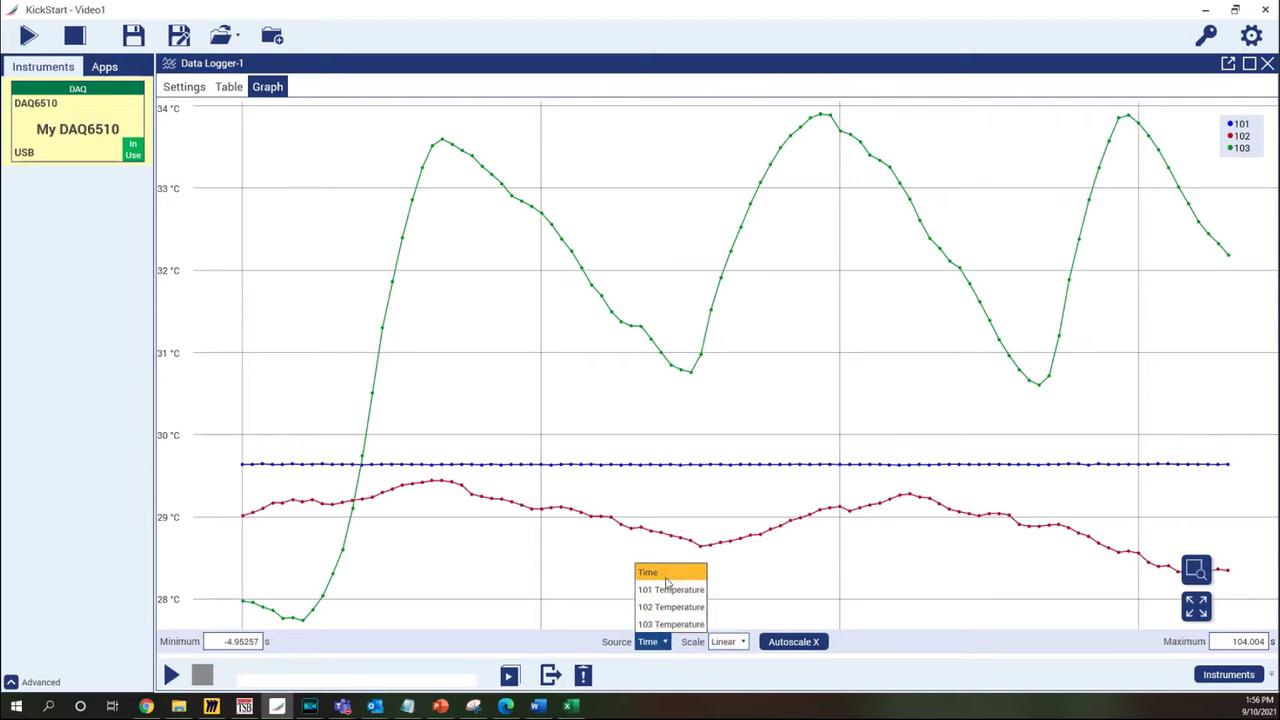
click(666, 642)
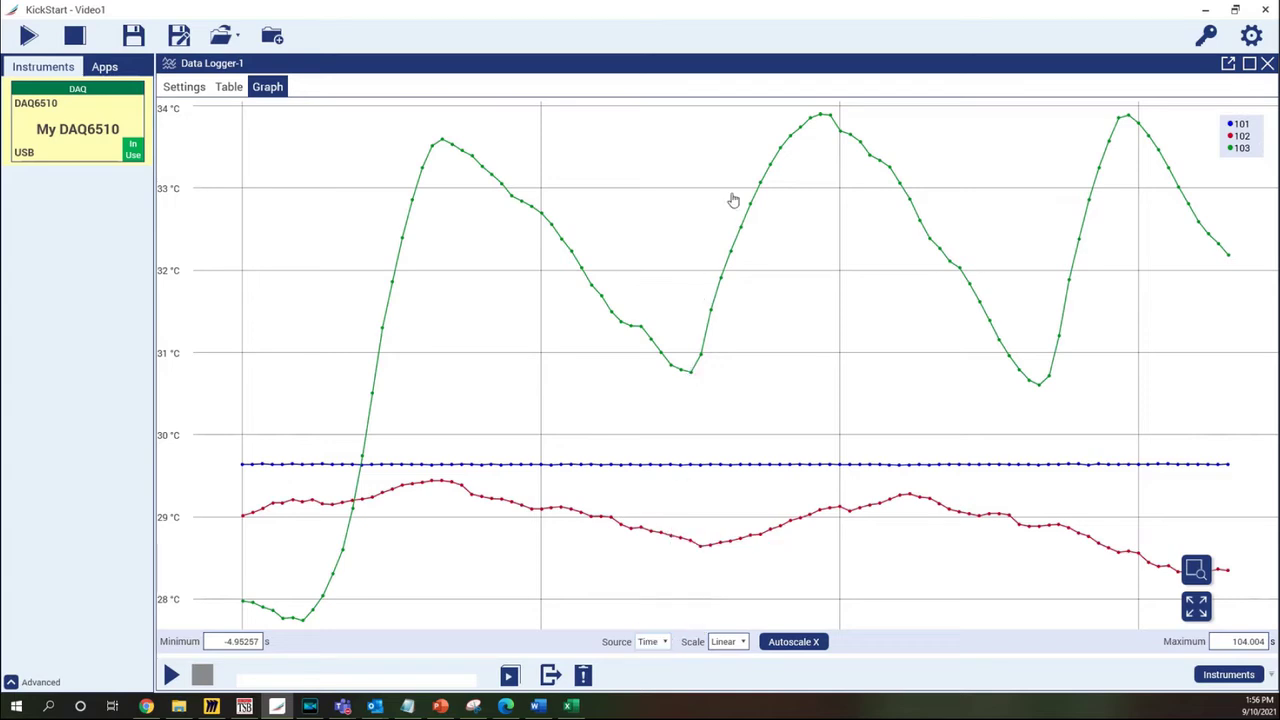
Step: Title the graph 'Test 1'
click(731, 106)
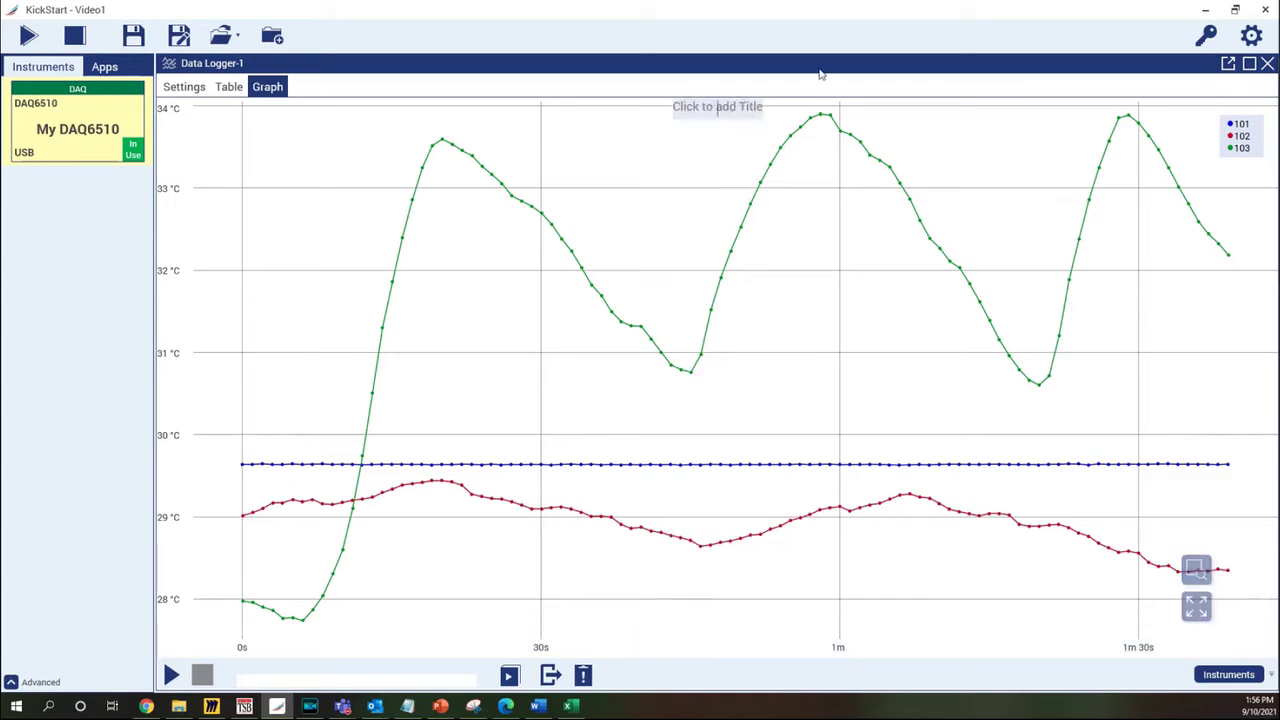
text(Test 1)
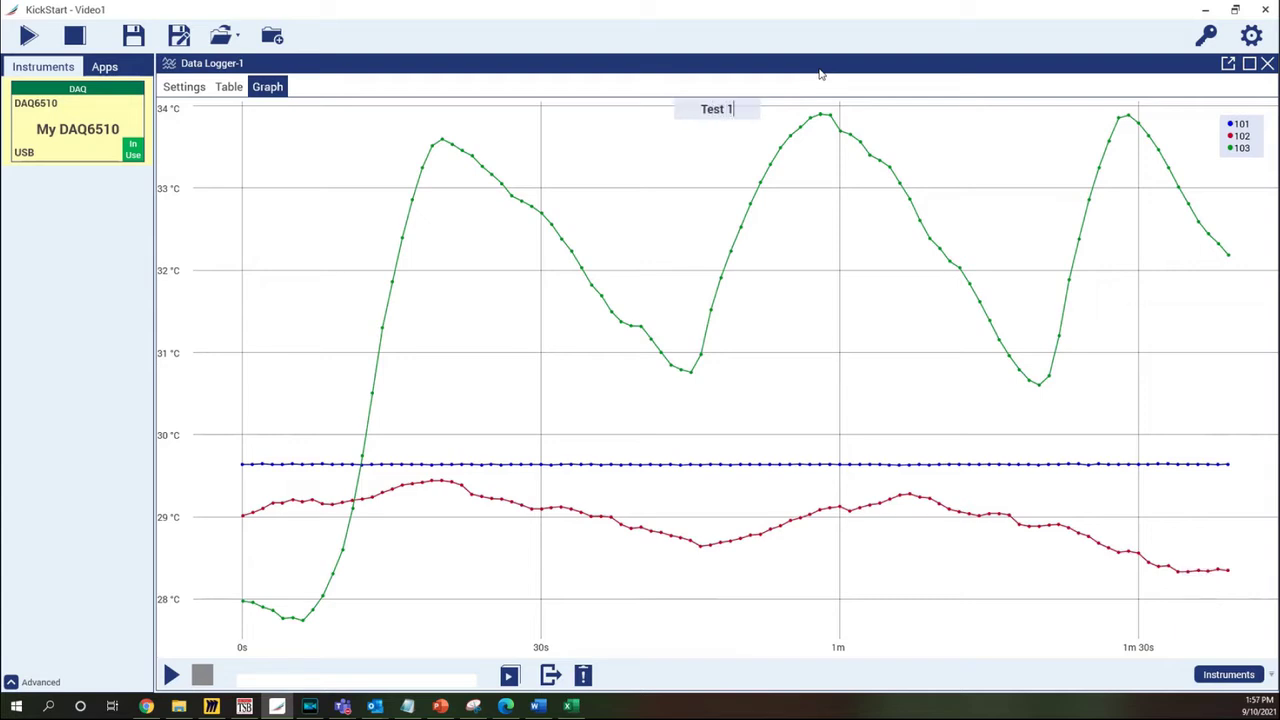
key(Return)
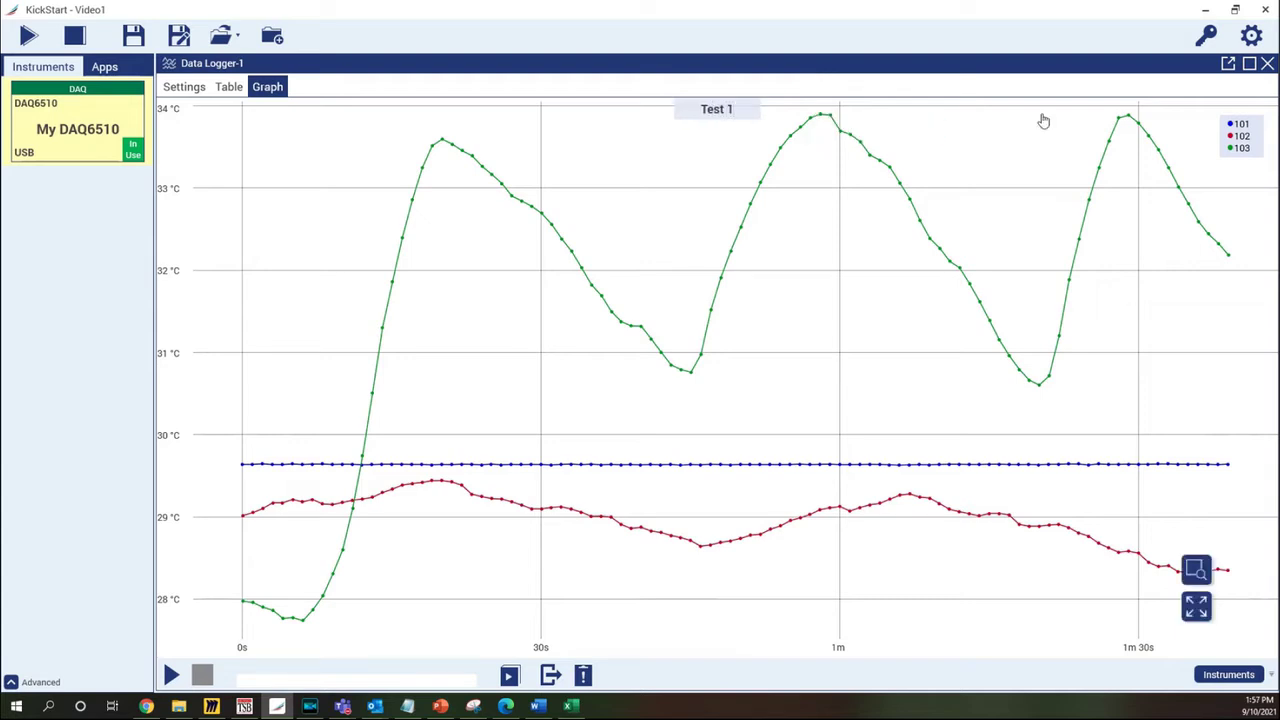
Step: In the expanded legend, change channel 101's trace colour to pink
click(1246, 165)
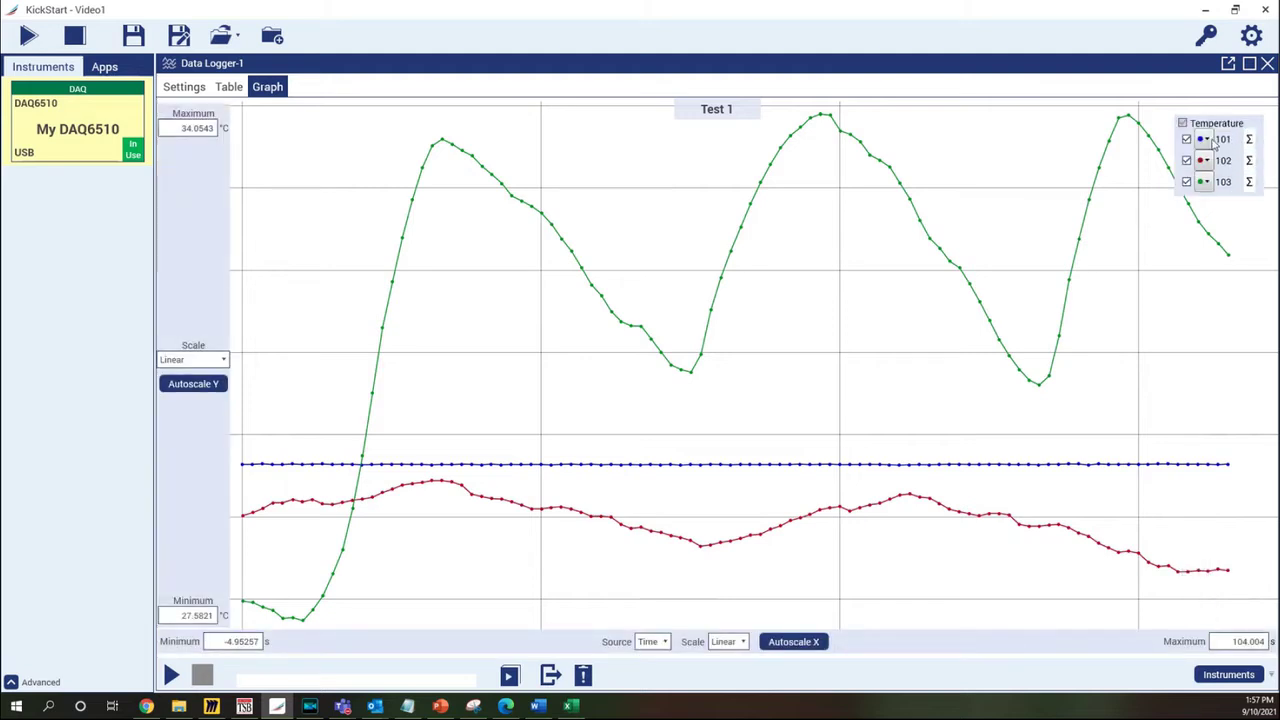
click(1205, 140)
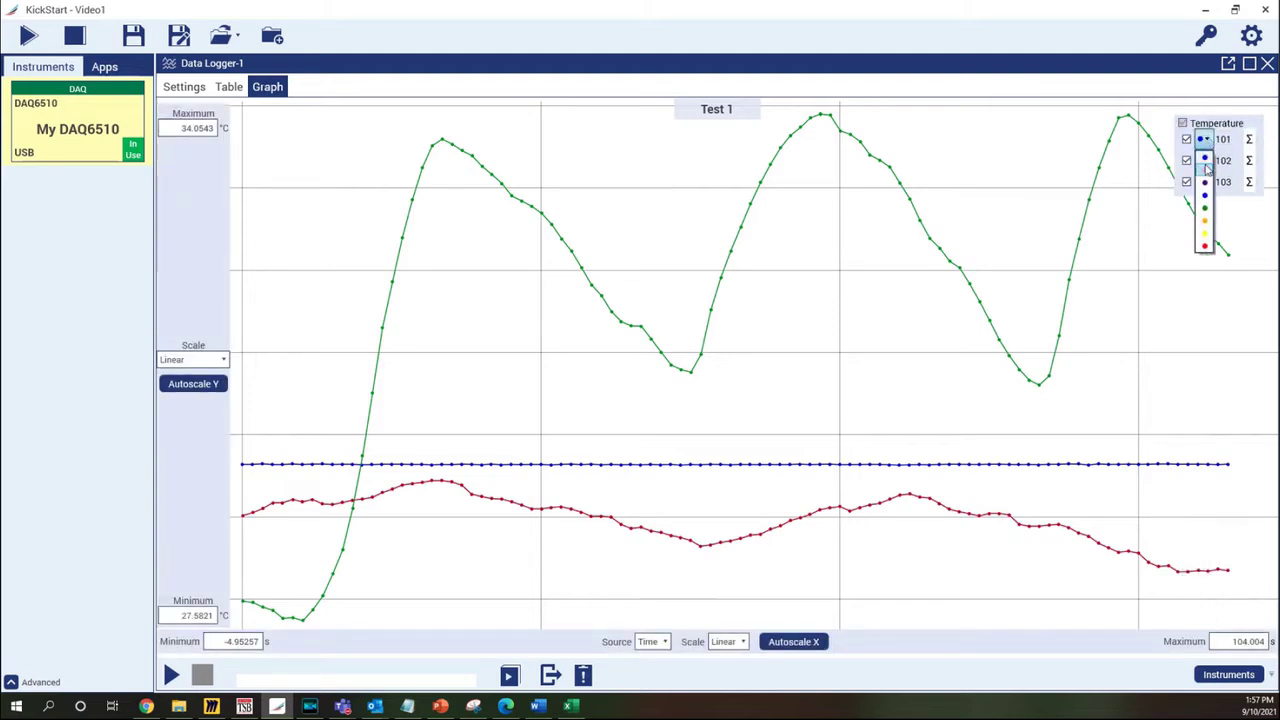
click(1205, 169)
Step: Hide and re-show the channel 102 and 103 traces, then show channel 103 statistics
click(1186, 160)
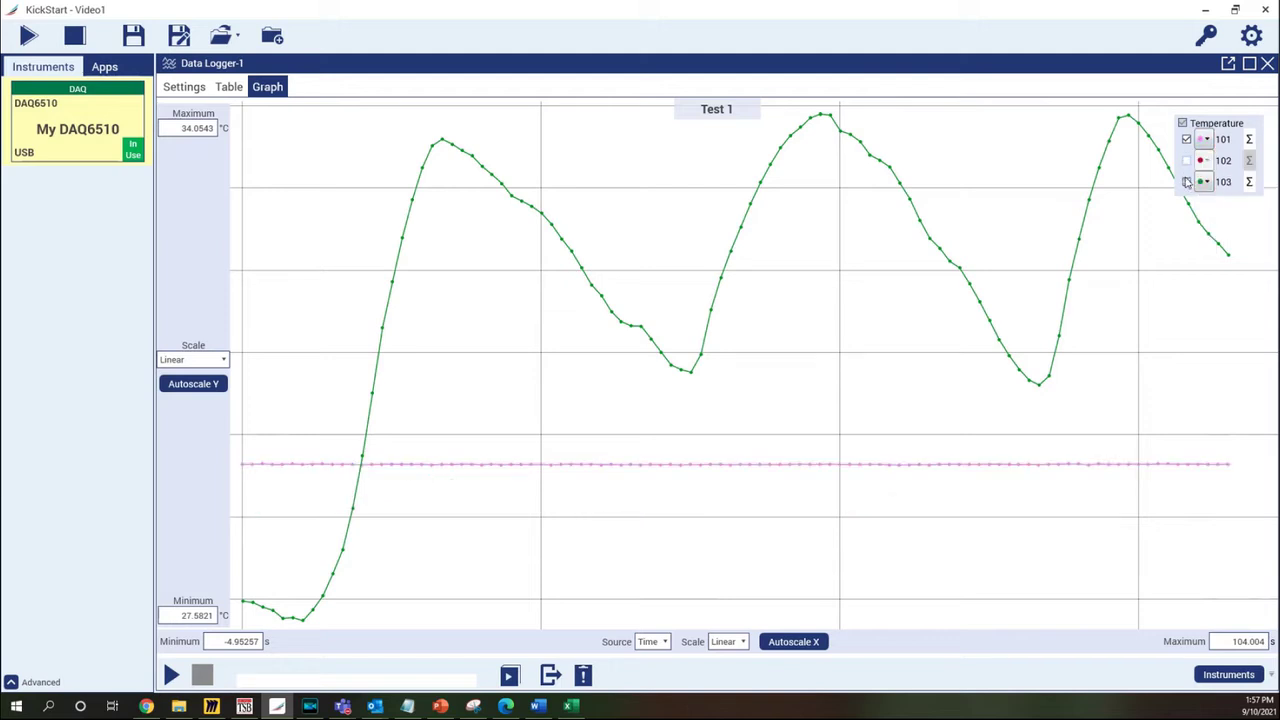
click(1186, 181)
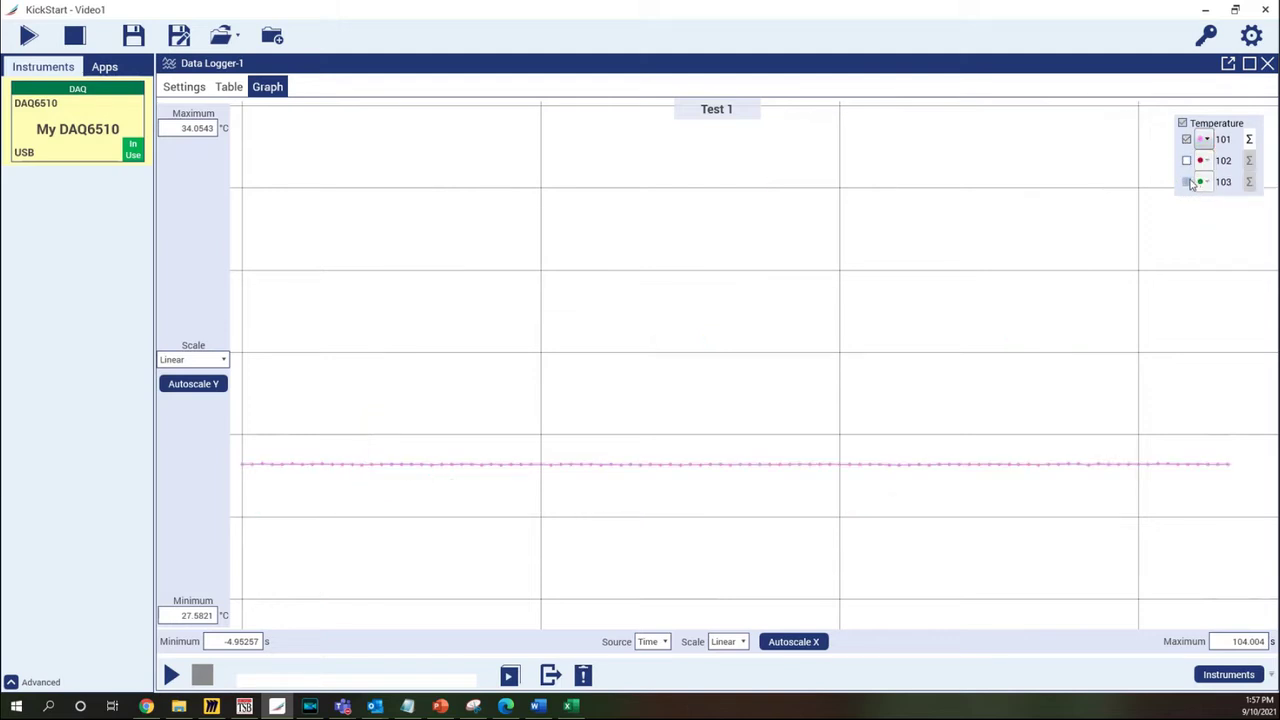
click(1187, 181)
click(1187, 161)
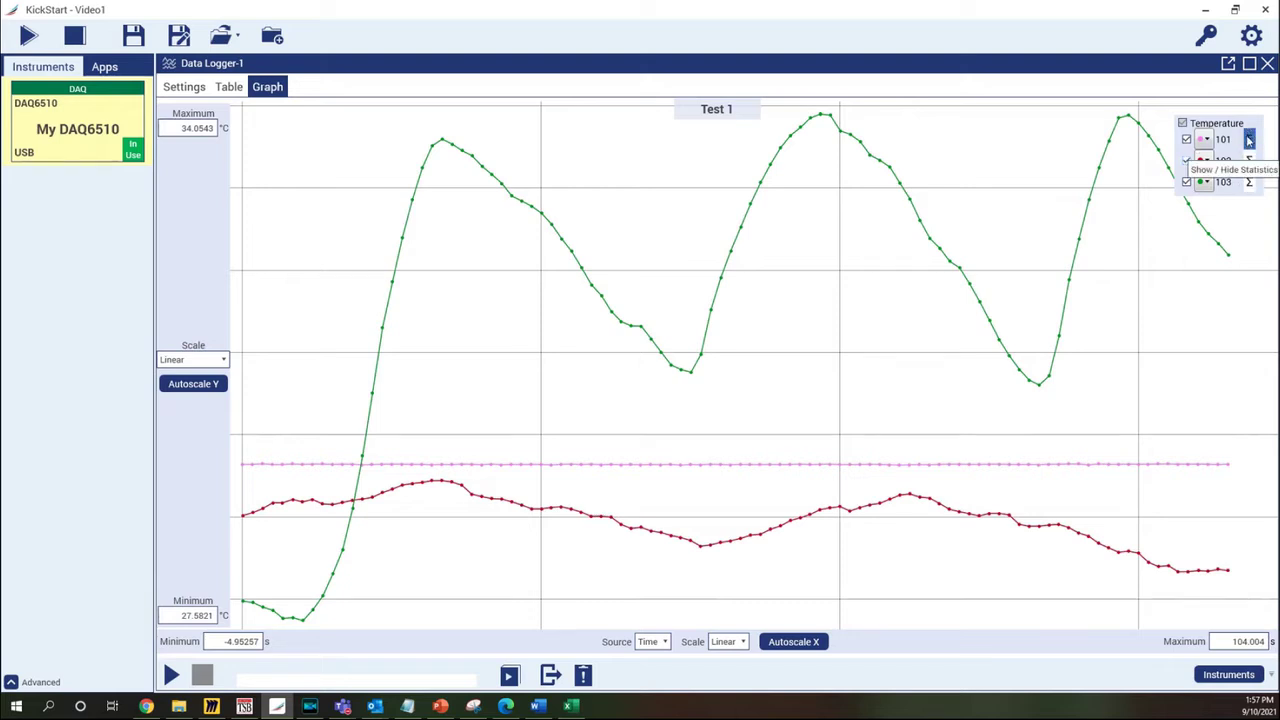
click(1248, 182)
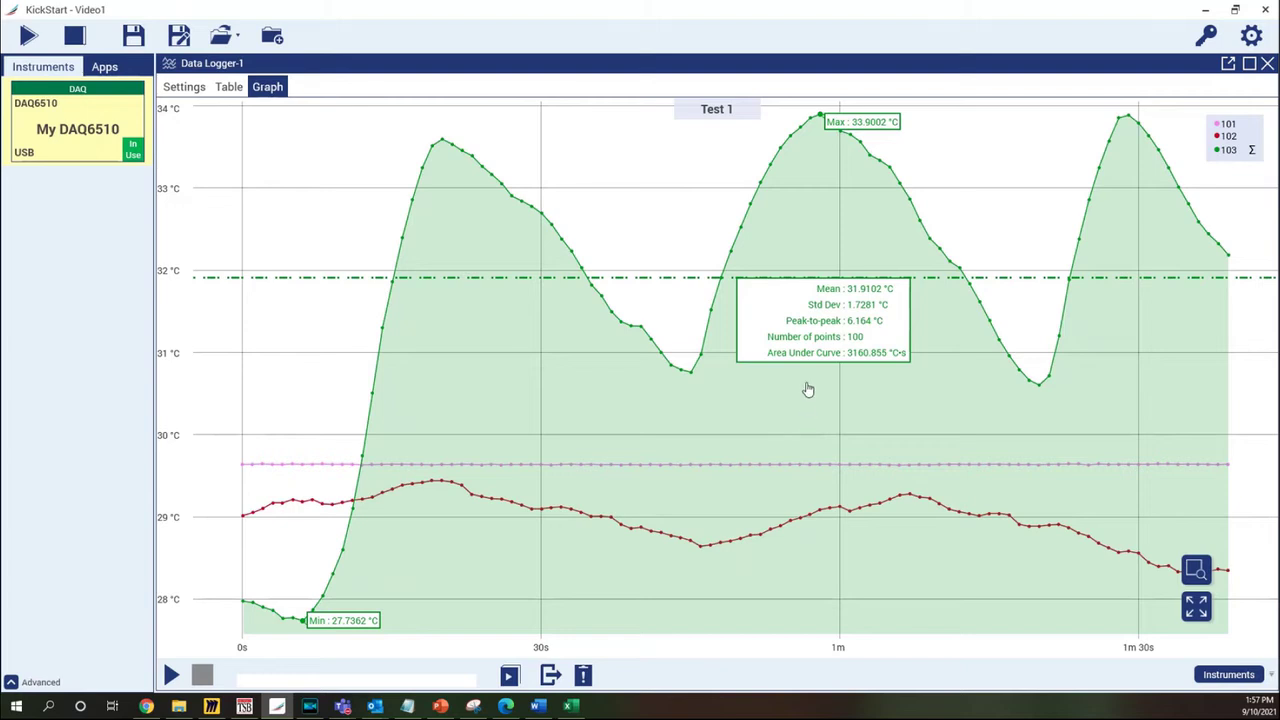
Step: Drag channel 103's Min label slightly up-right and its Max label right of the peak
mouse_move(749, 354)
drag(334, 620, 371, 607)
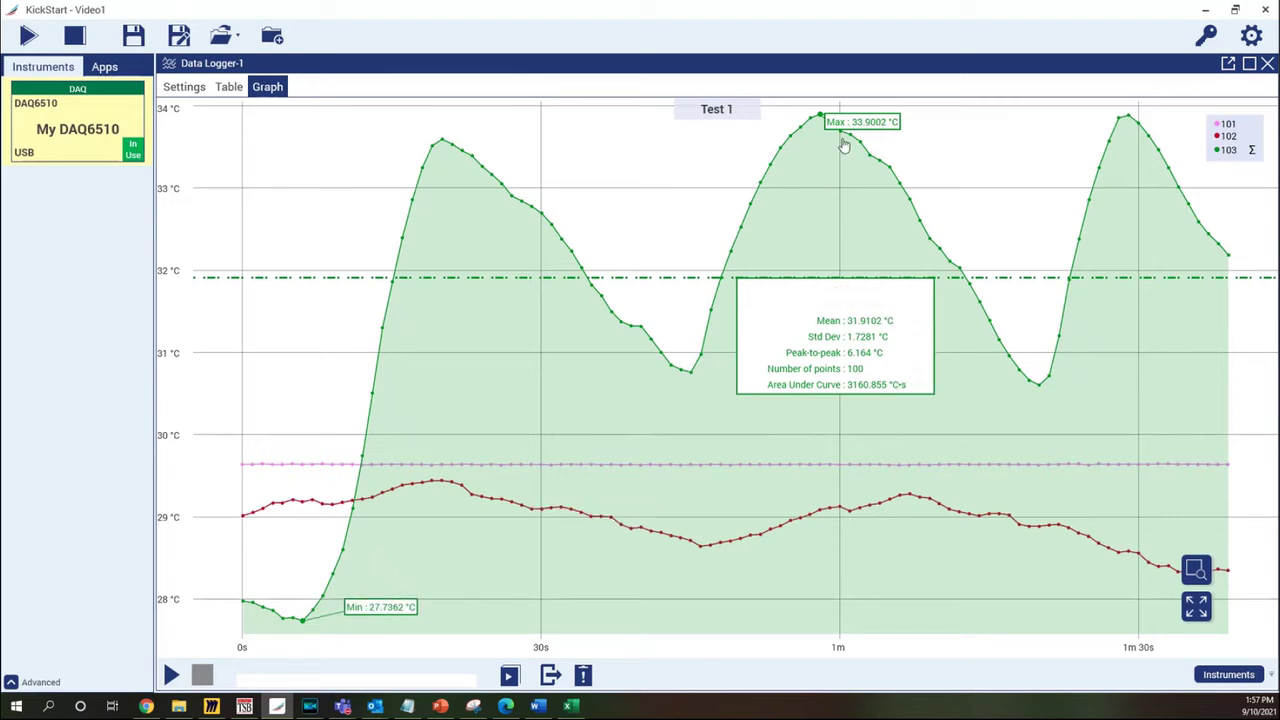
drag(866, 122, 926, 125)
mouse_move(791, 334)
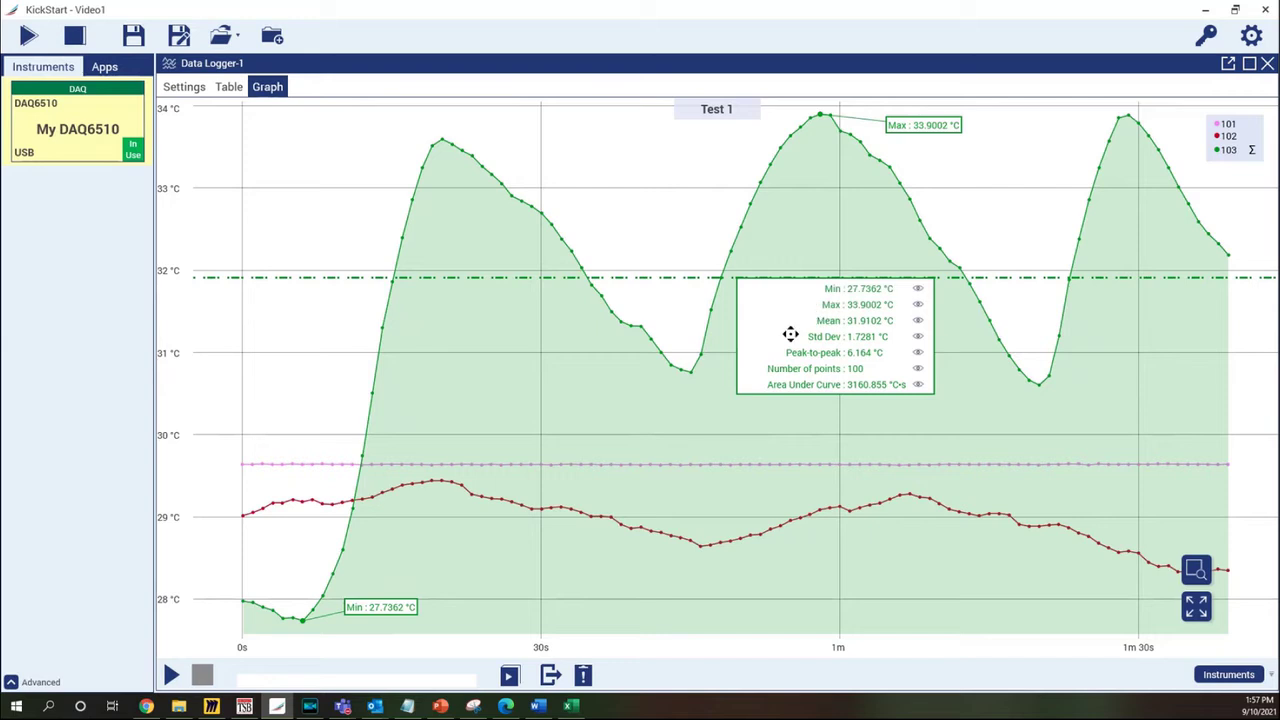
Step: Hide the Min, Max and Area Under Curve overlays, then show them again
click(918, 289)
click(918, 304)
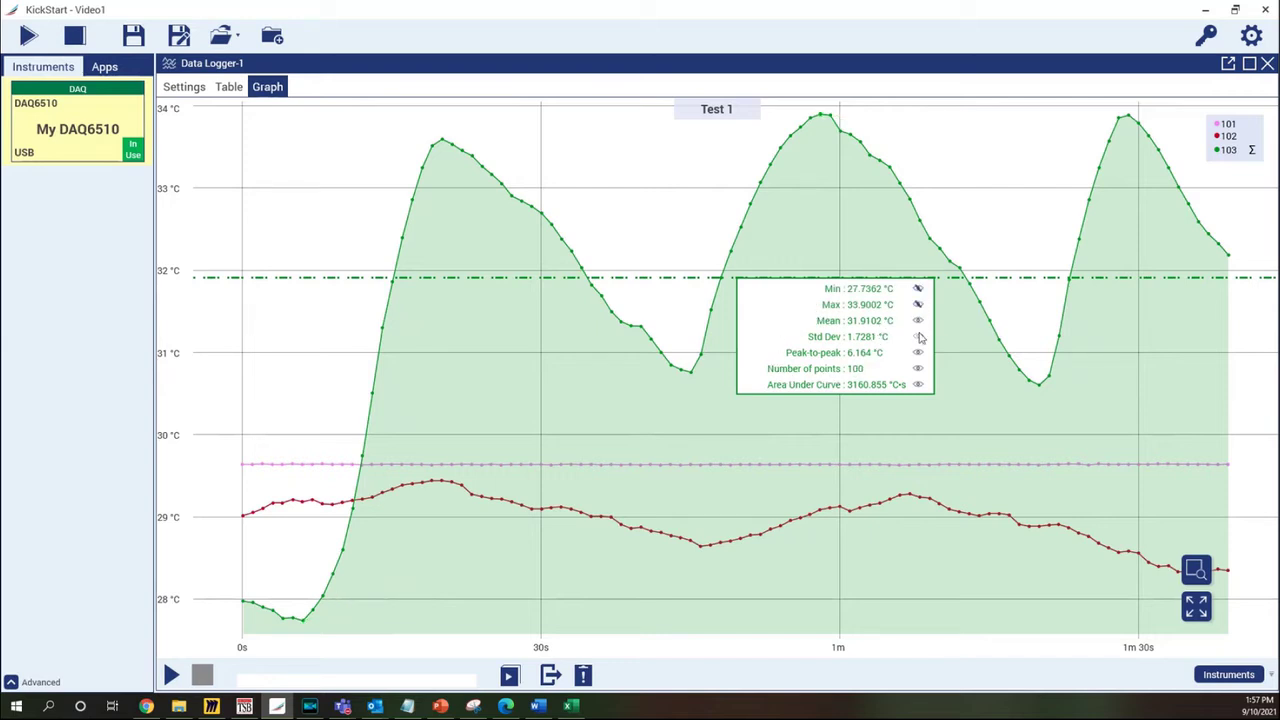
click(918, 382)
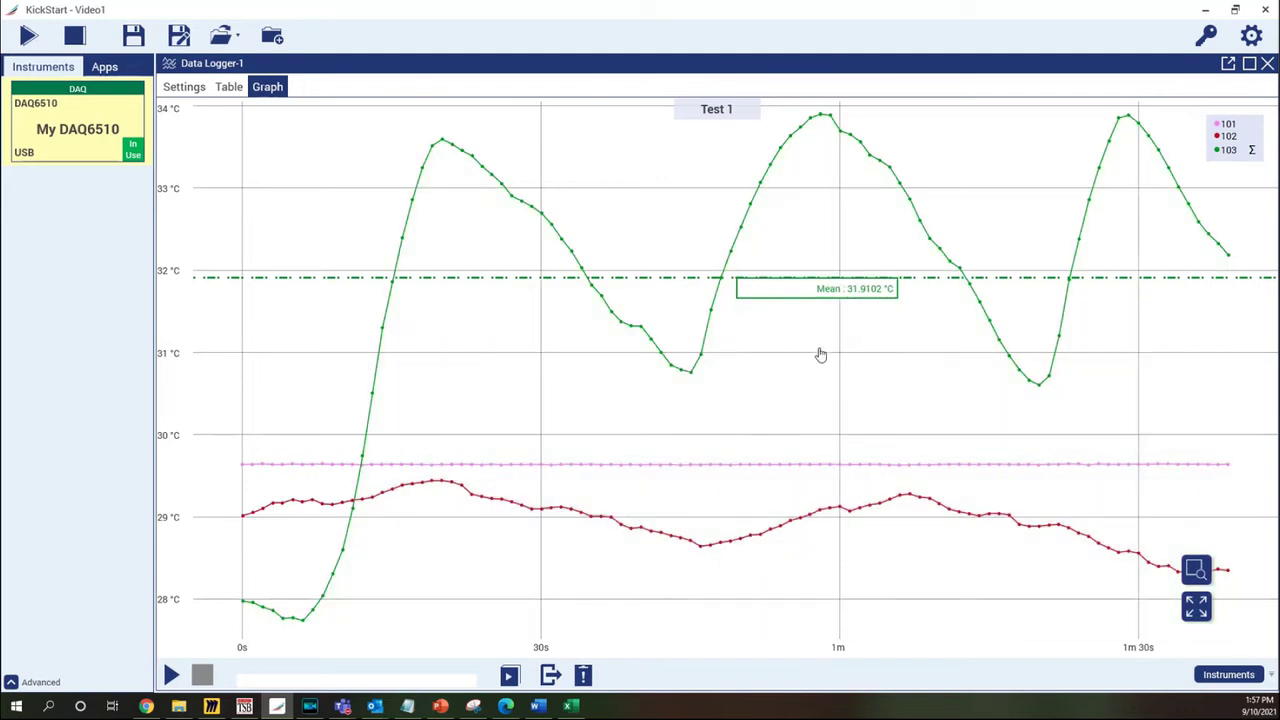
click(918, 290)
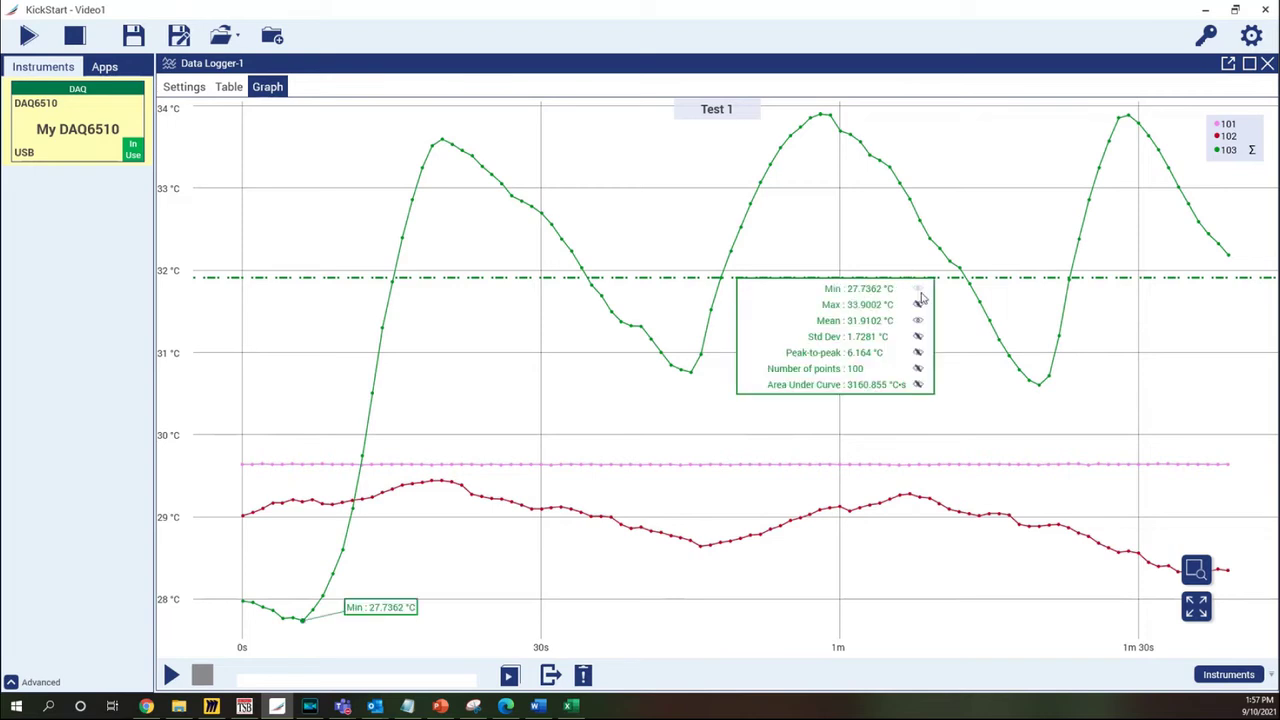
click(918, 305)
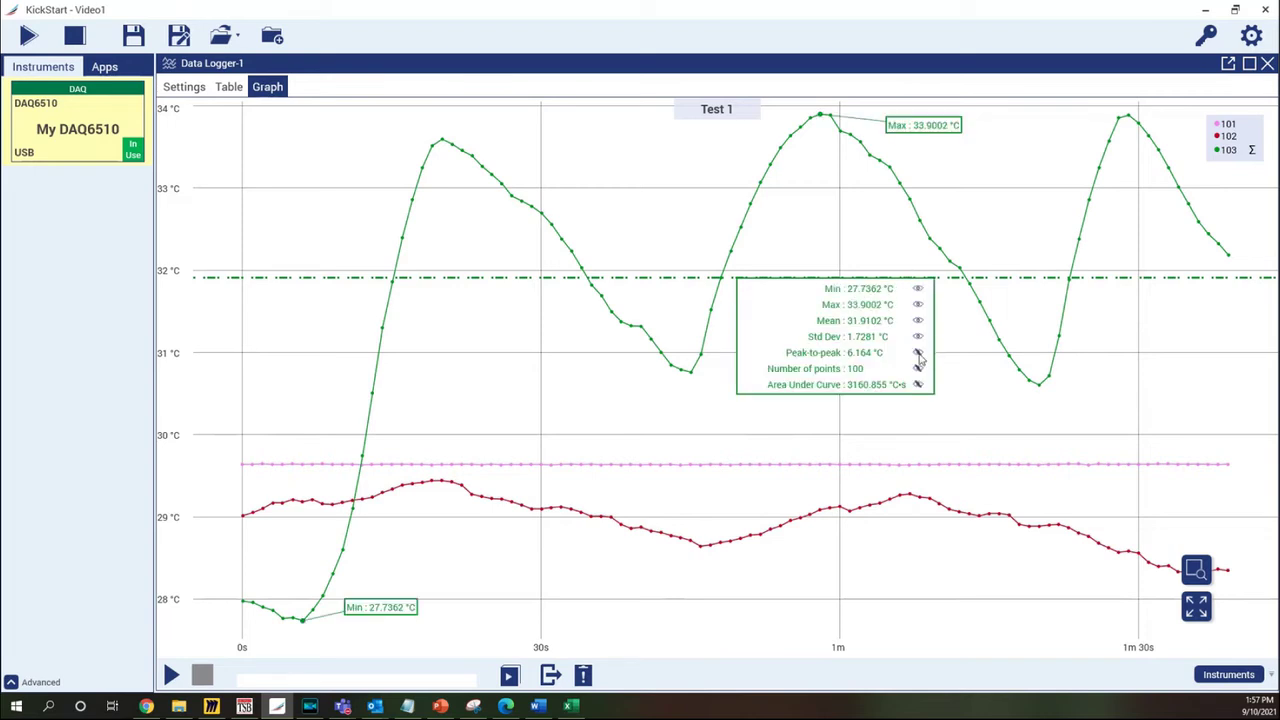
click(918, 385)
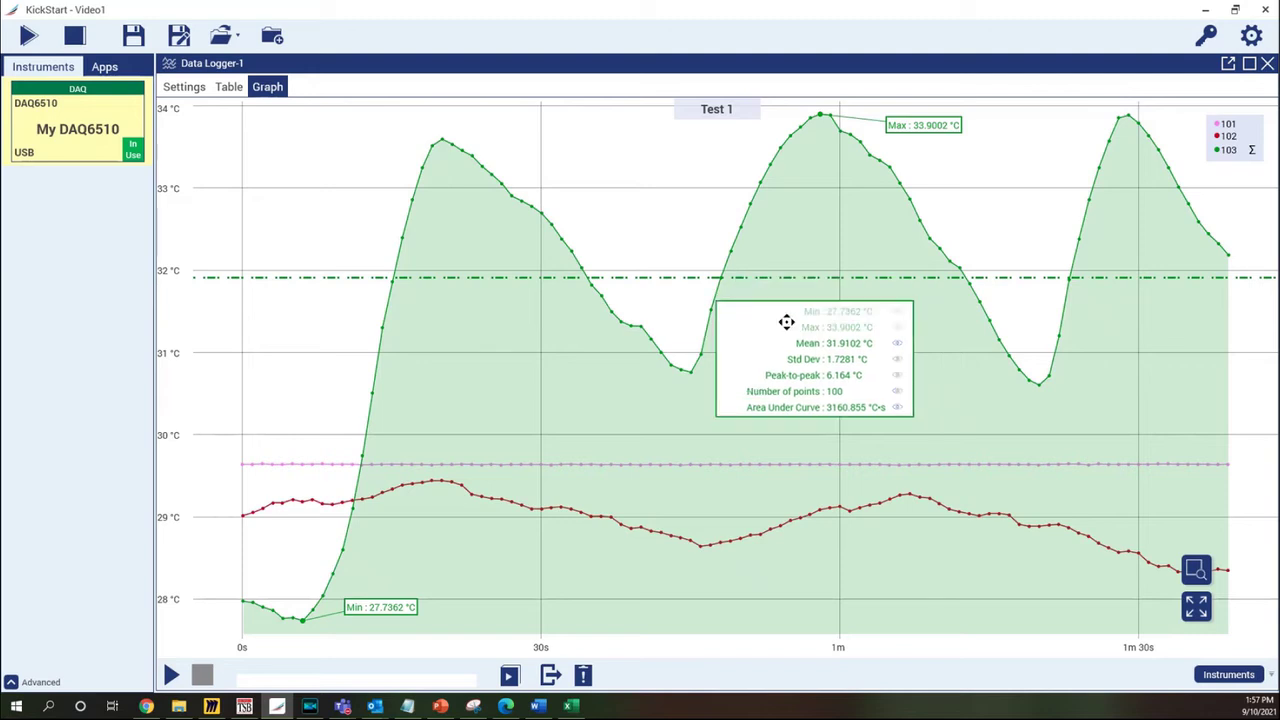
Step: Move the statistics box lower and drag the channel legend onto the plot
drag(823, 294, 827, 367)
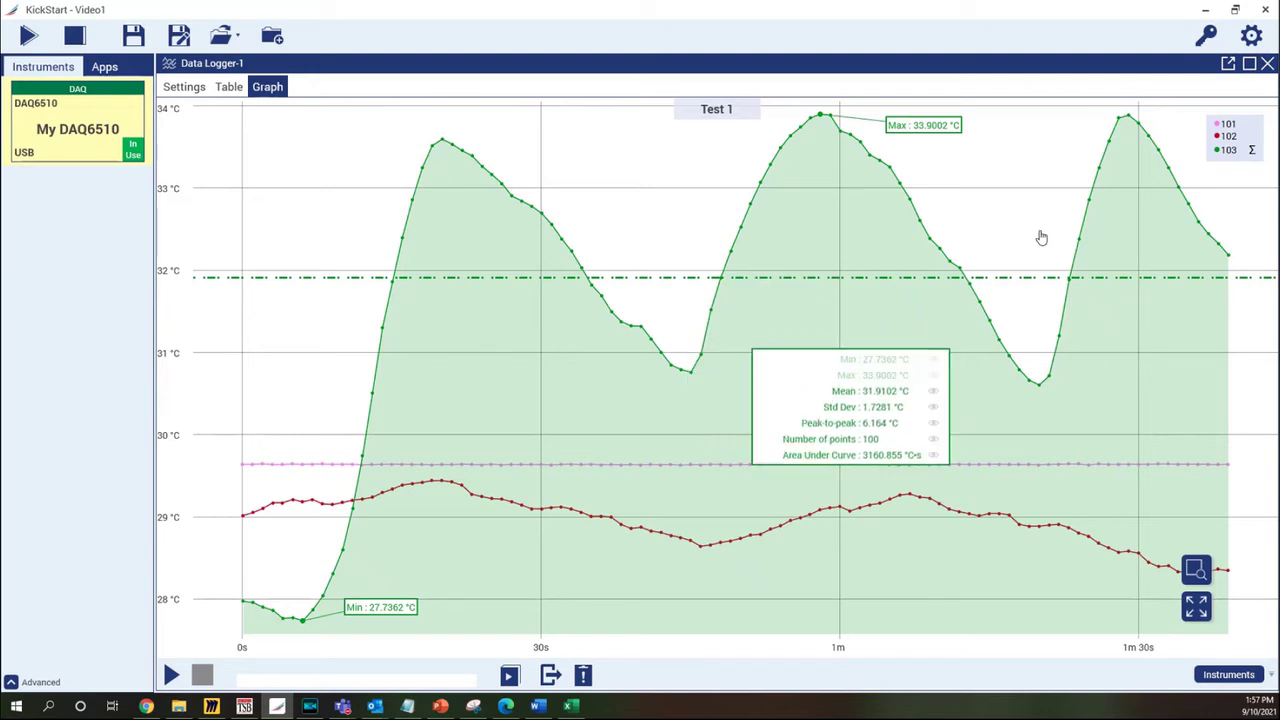
mouse_move(1233, 140)
mouse_move(1230, 116)
mouse_down()
mouse_move(1200, 215)
mouse_move(1024, 255)
mouse_move(1154, 143)
mouse_move(1229, 126)
mouse_up()
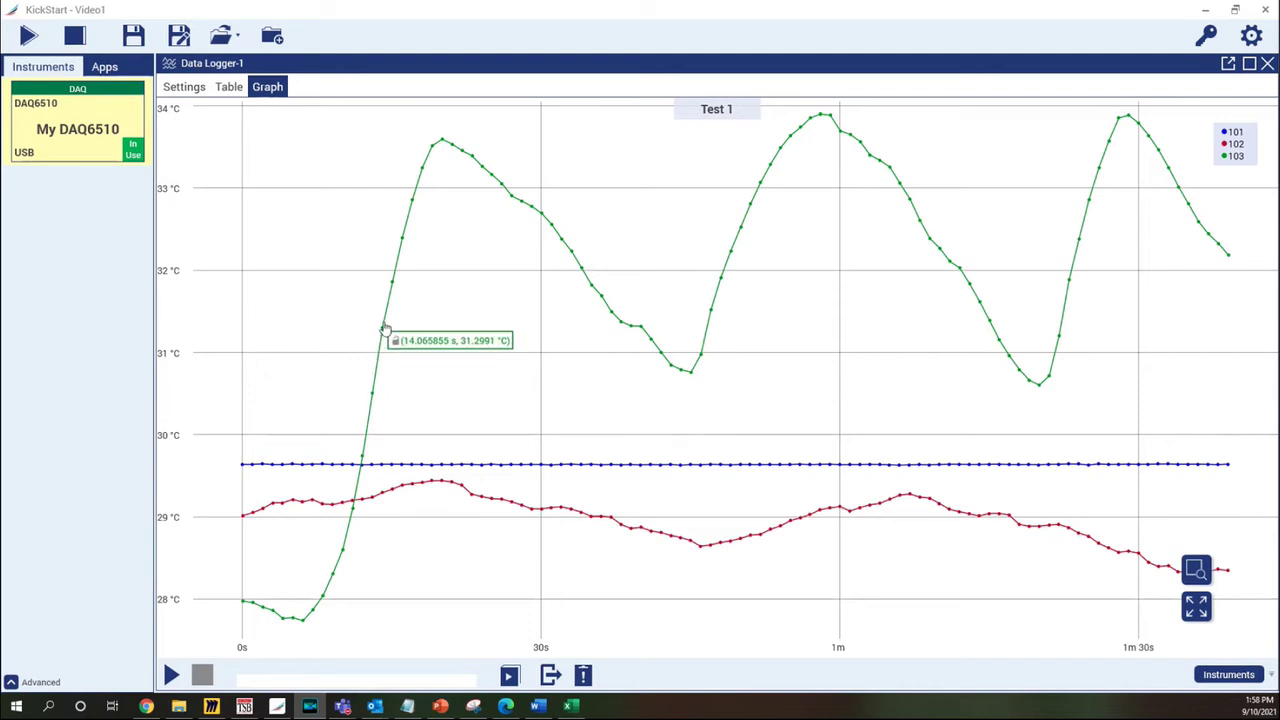
Step: Pin value readouts at the green peak, green trough and red trace, then unpin them all
mouse_move(440, 143)
click(441, 143)
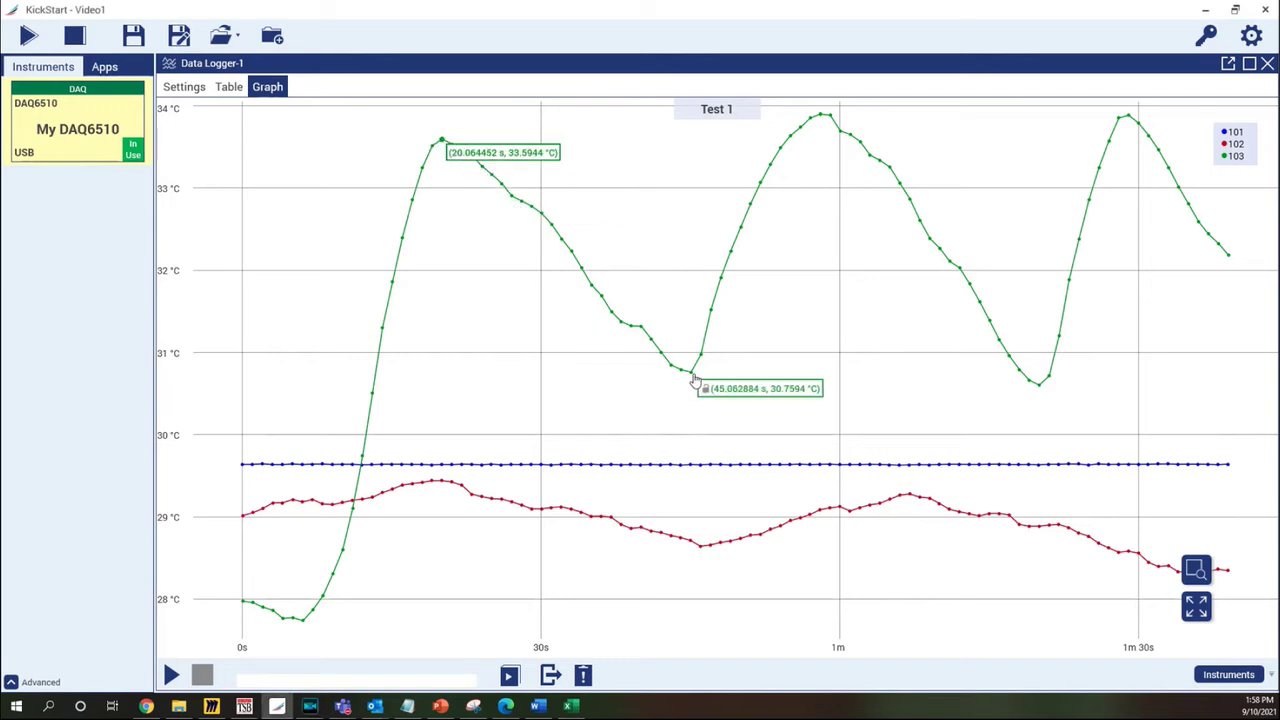
click(695, 380)
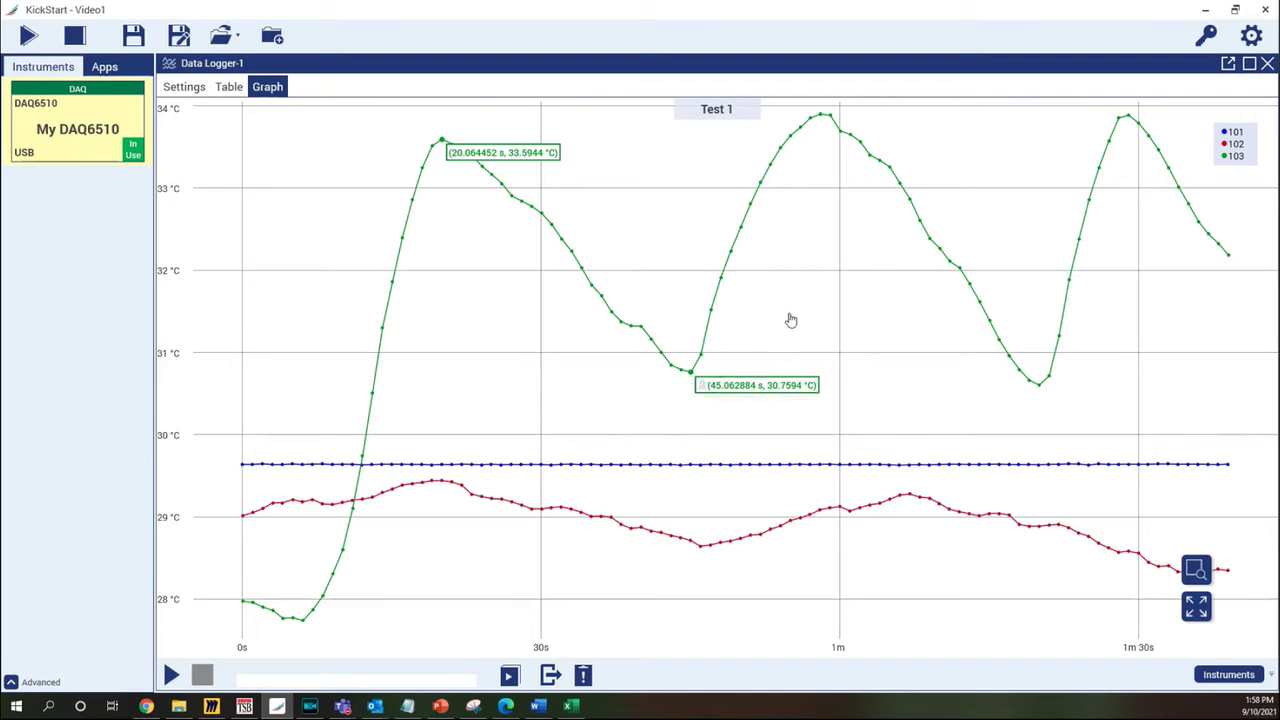
click(703, 548)
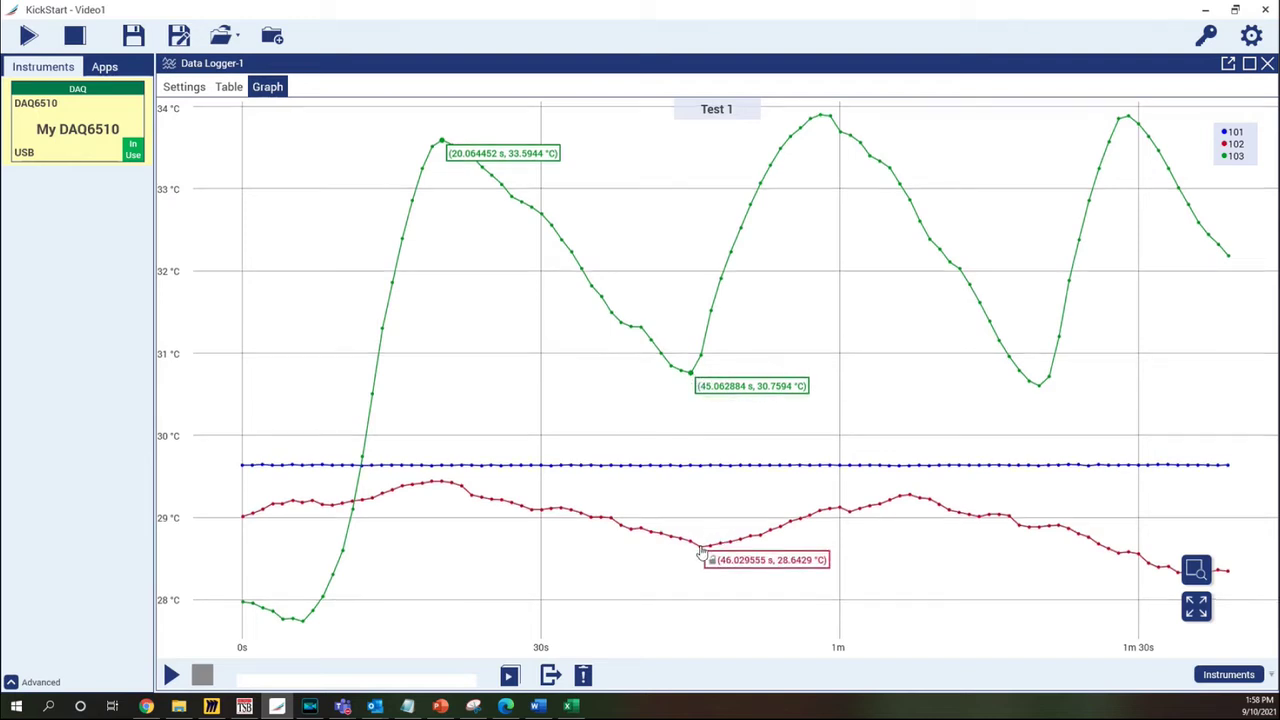
click(444, 146)
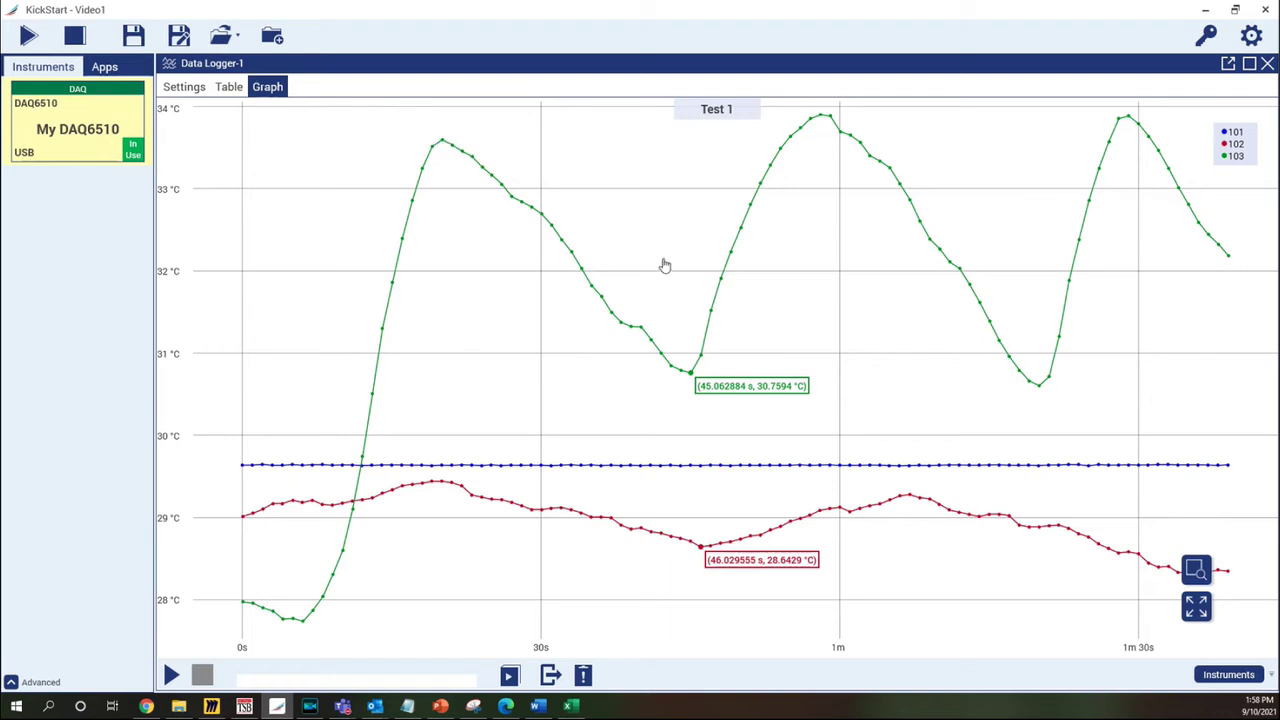
click(692, 380)
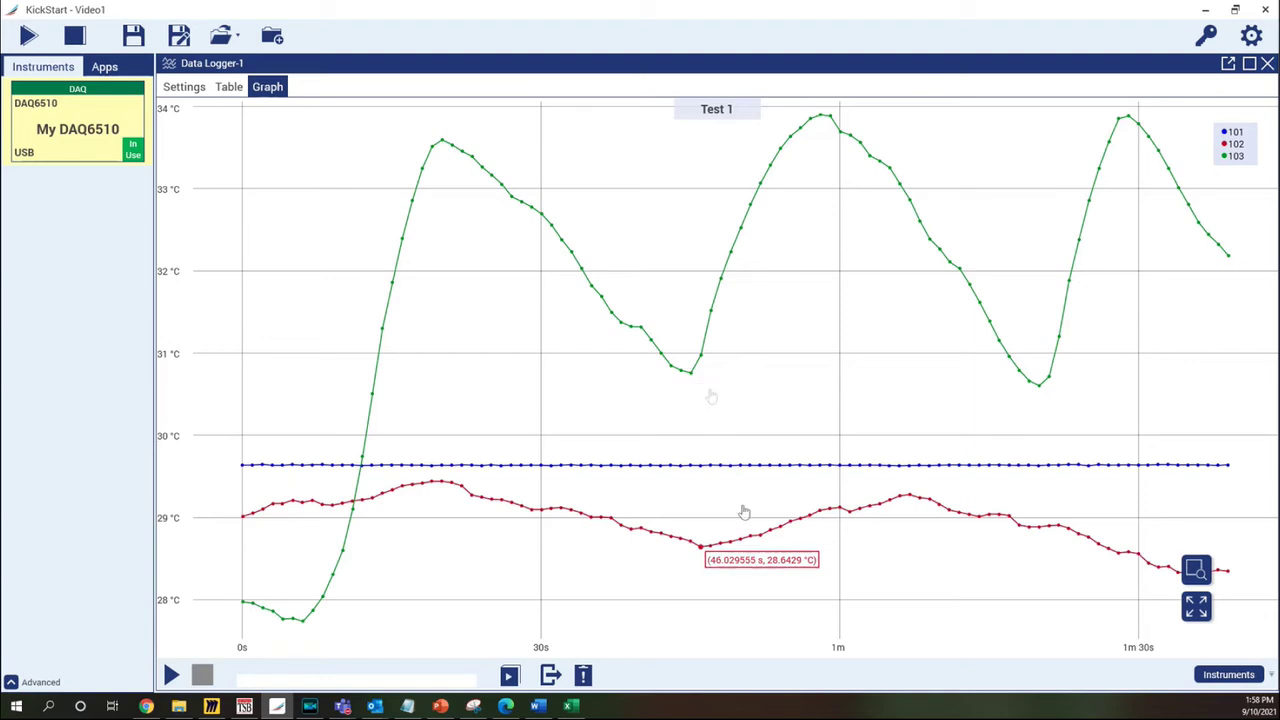
Step: Place two vertical cursors at about 20 s and 45 s, 25.00103 s apart
right_click(449, 278)
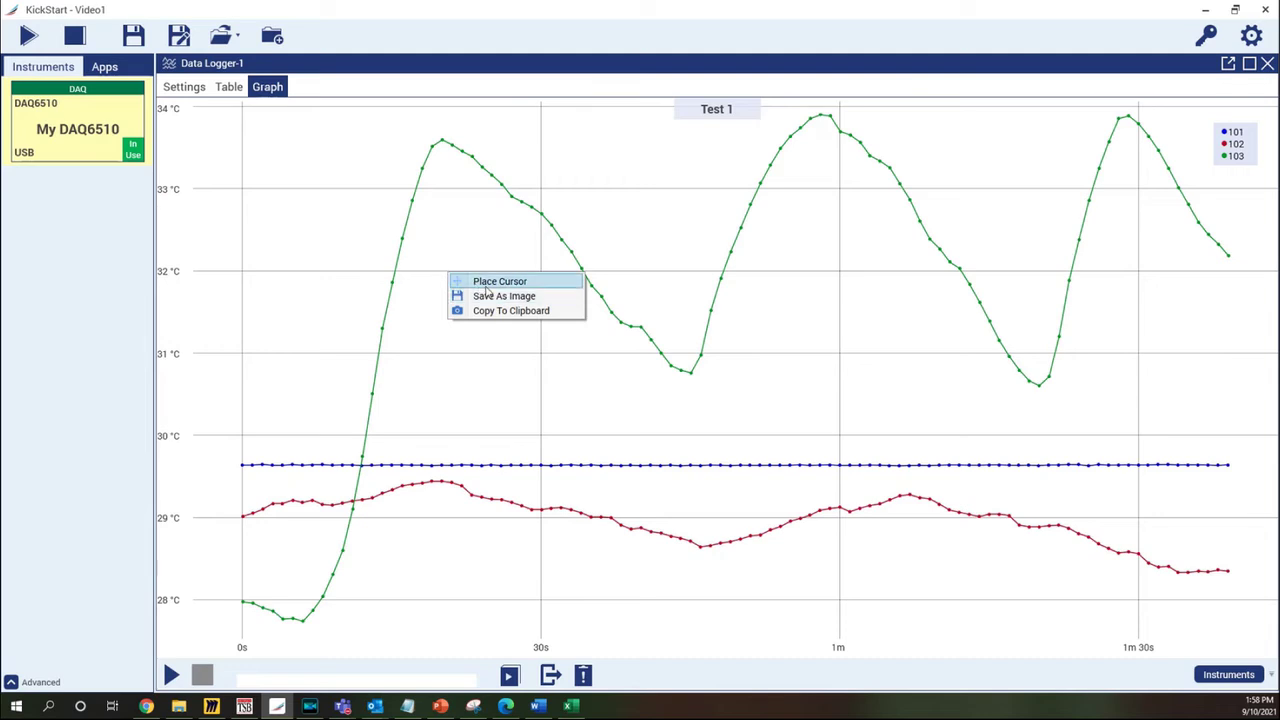
click(499, 281)
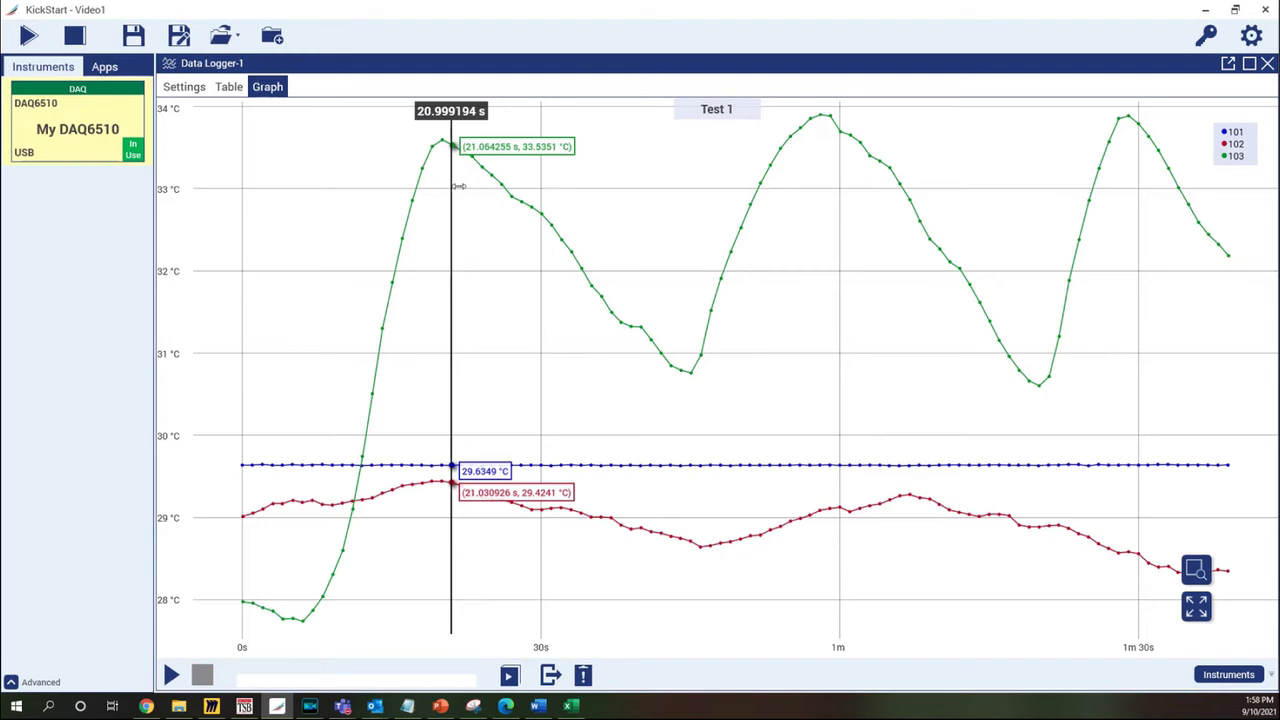
drag(458, 186, 448, 268)
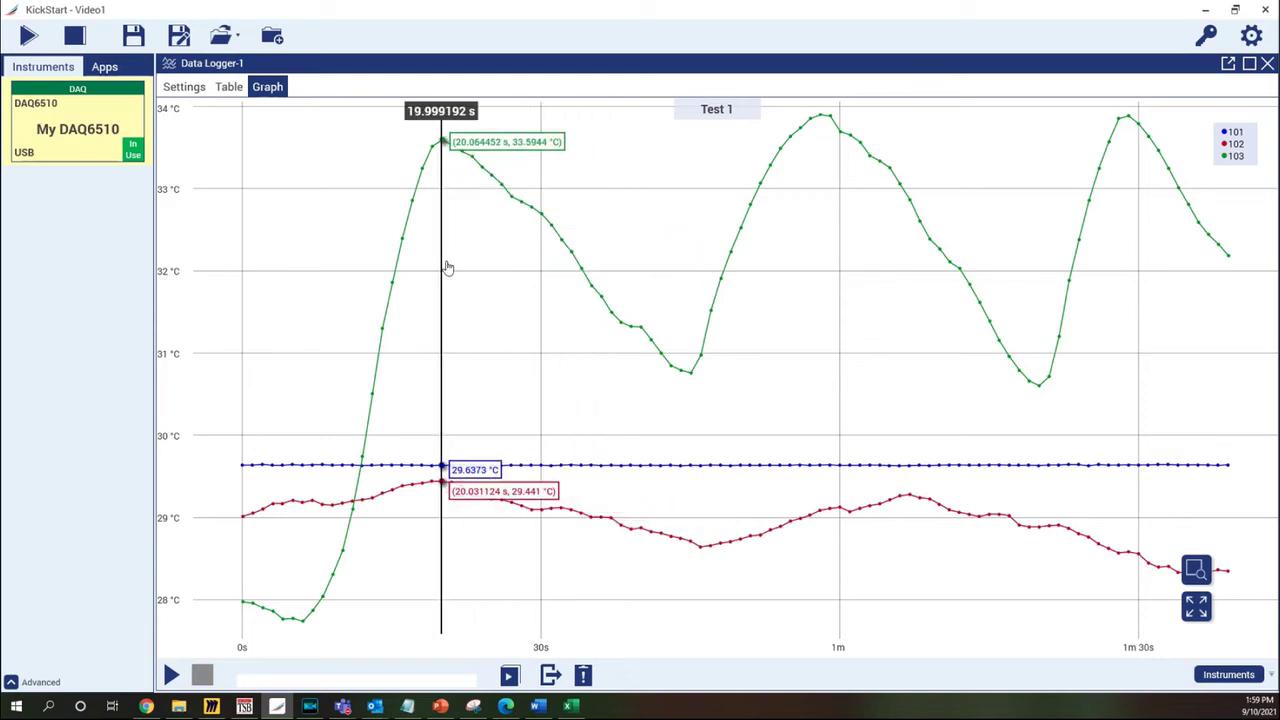
right_click(547, 337)
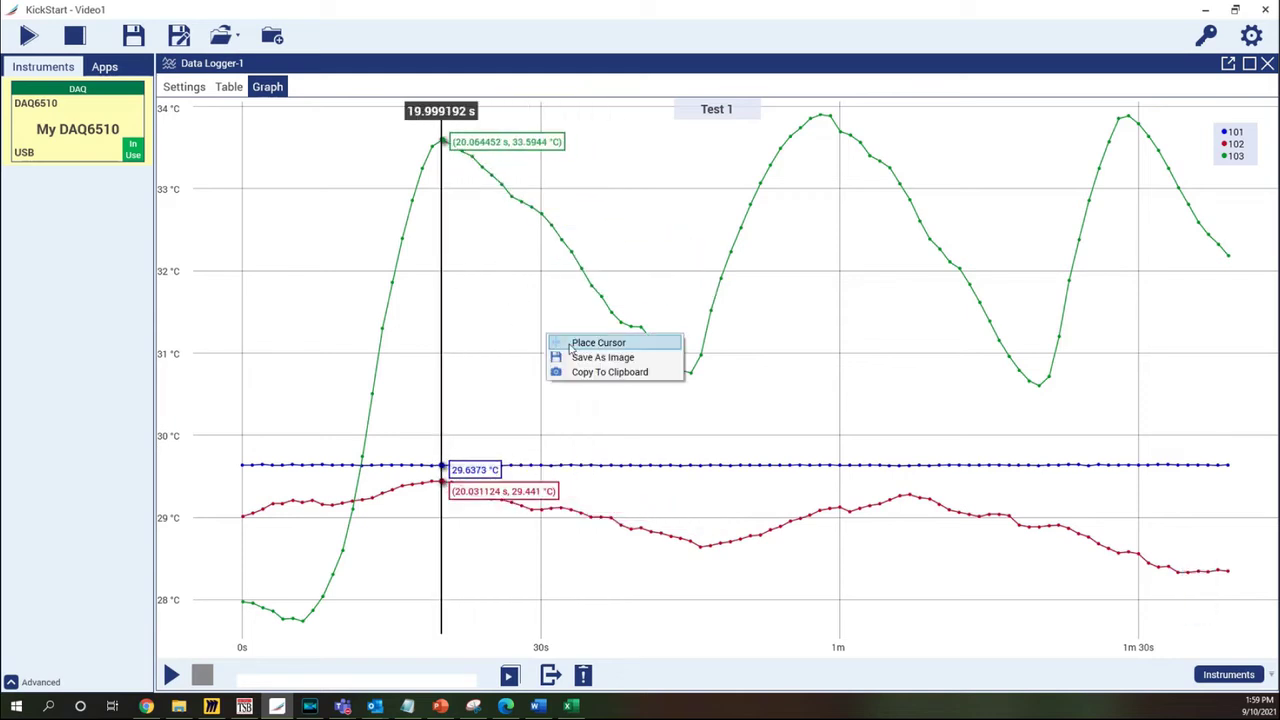
click(598, 343)
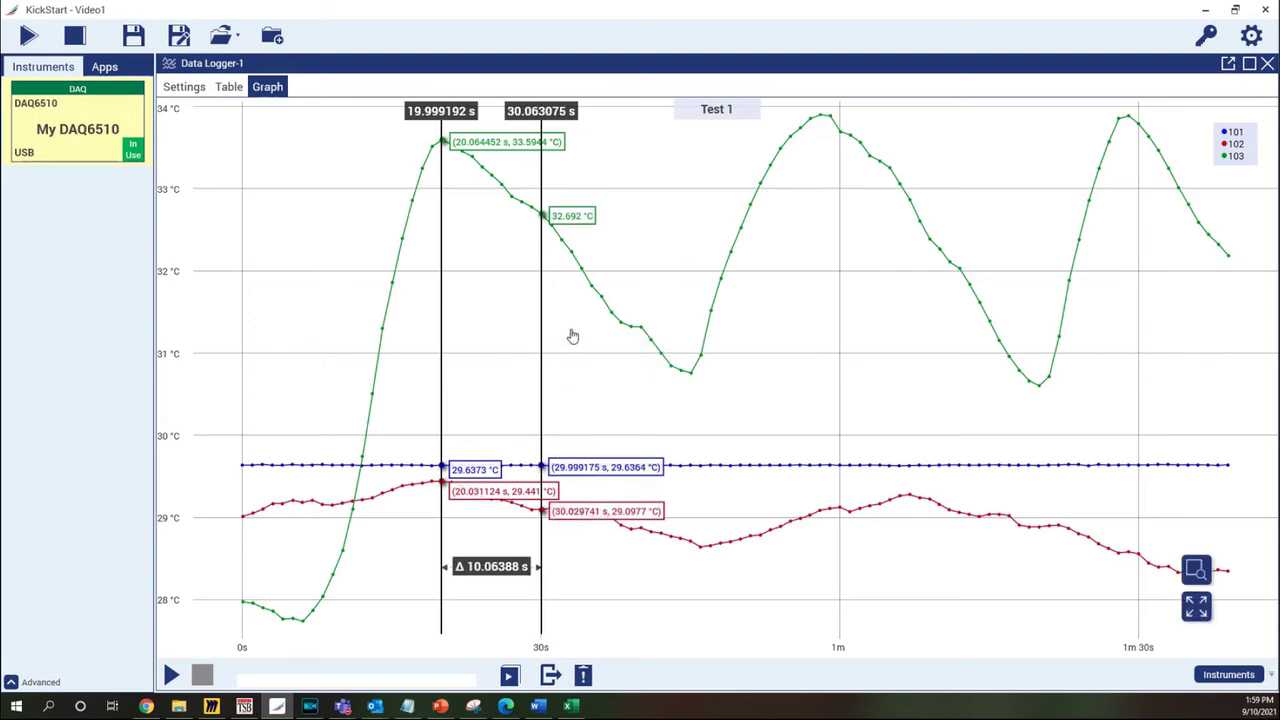
drag(539, 344, 688, 380)
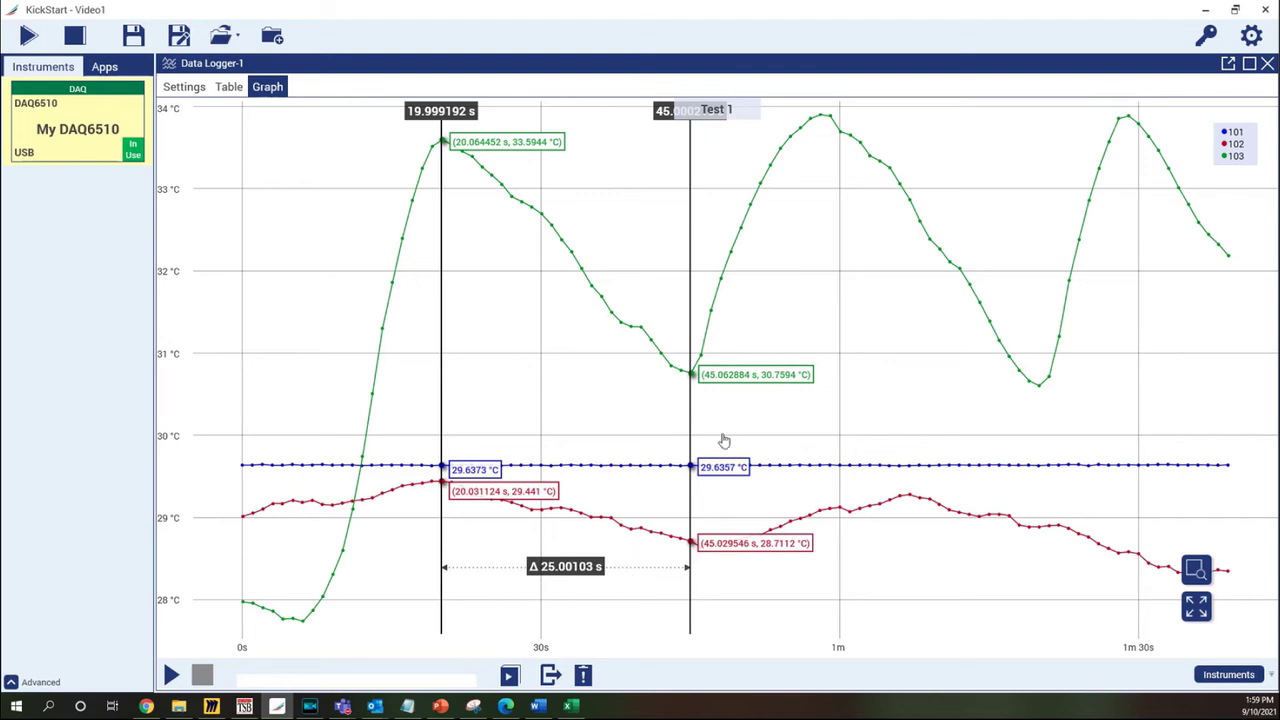
mouse_move(1200, 158)
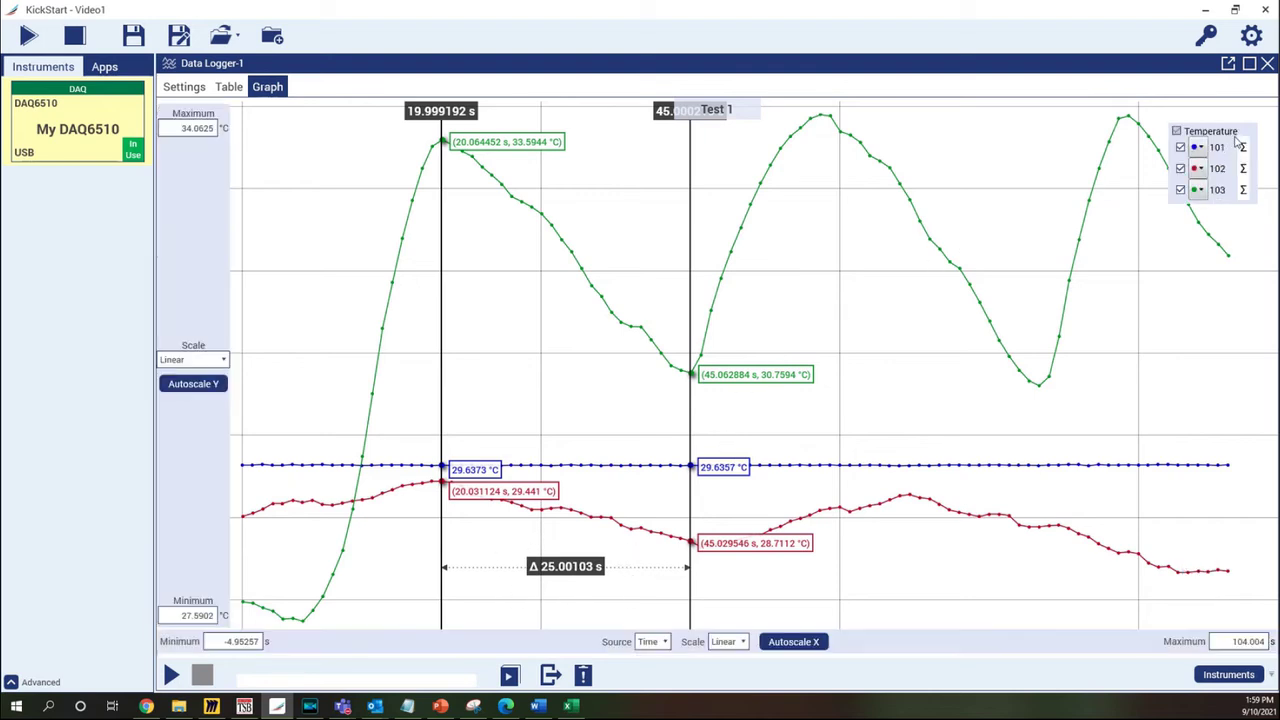
Step: Show channel 103 statistics between the cursors, widen to about 59 s, then remove both cursors
click(1243, 190)
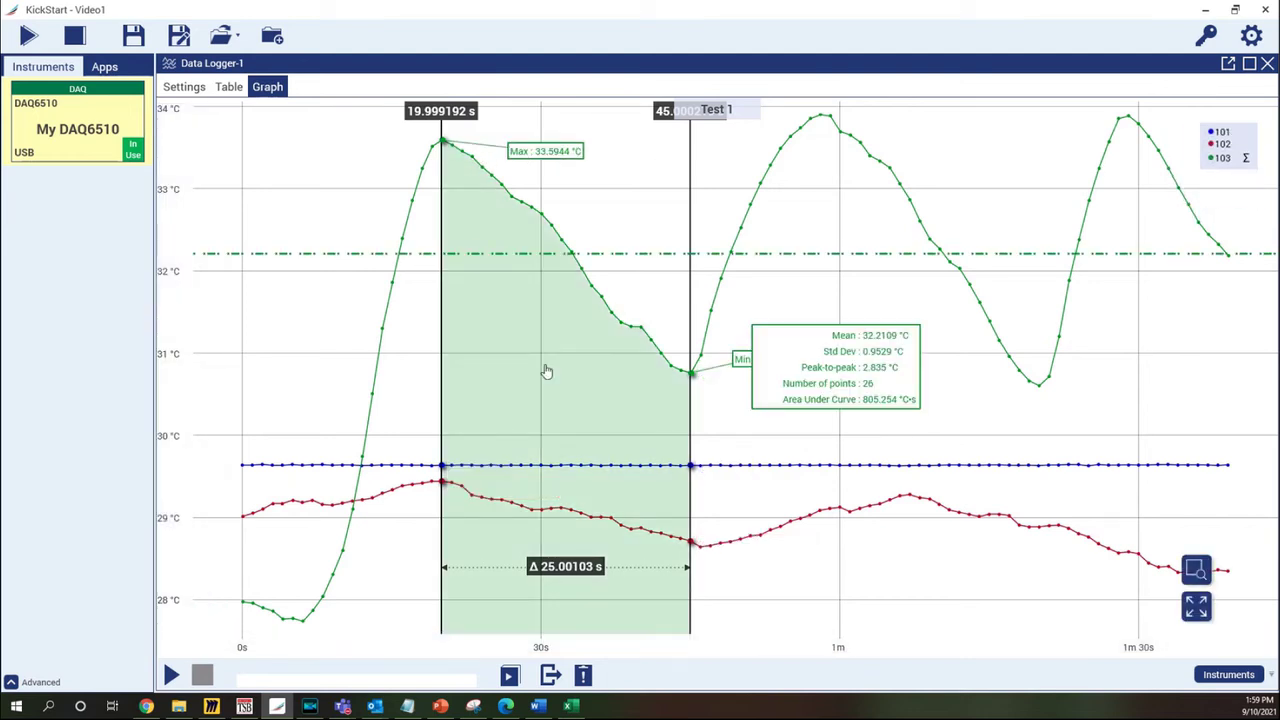
mouse_move(697, 407)
mouse_down()
mouse_move(830, 349)
mouse_move(692, 387)
mouse_up()
right_click(692, 387)
click(738, 395)
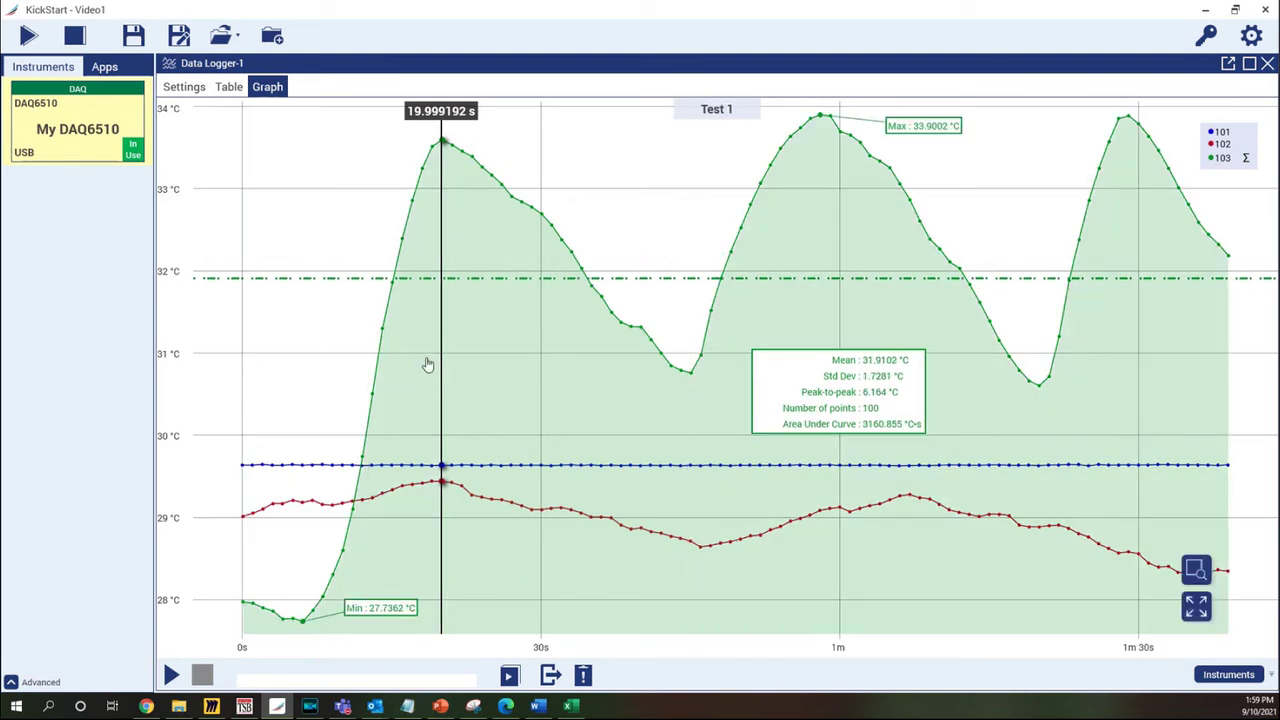
right_click(441, 359)
click(458, 372)
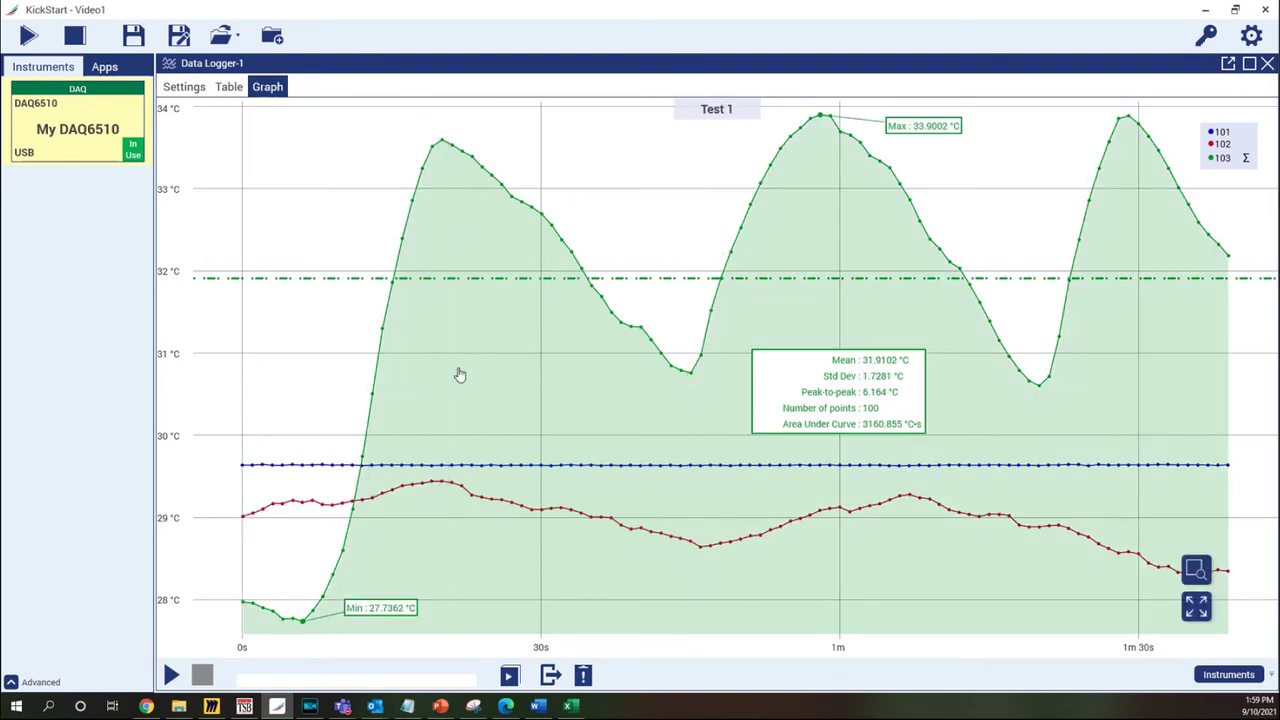
Step: Turn off channel 103 statistics and hide the Resistance graph in the stacked view
mouse_move(1207, 155)
click(1242, 189)
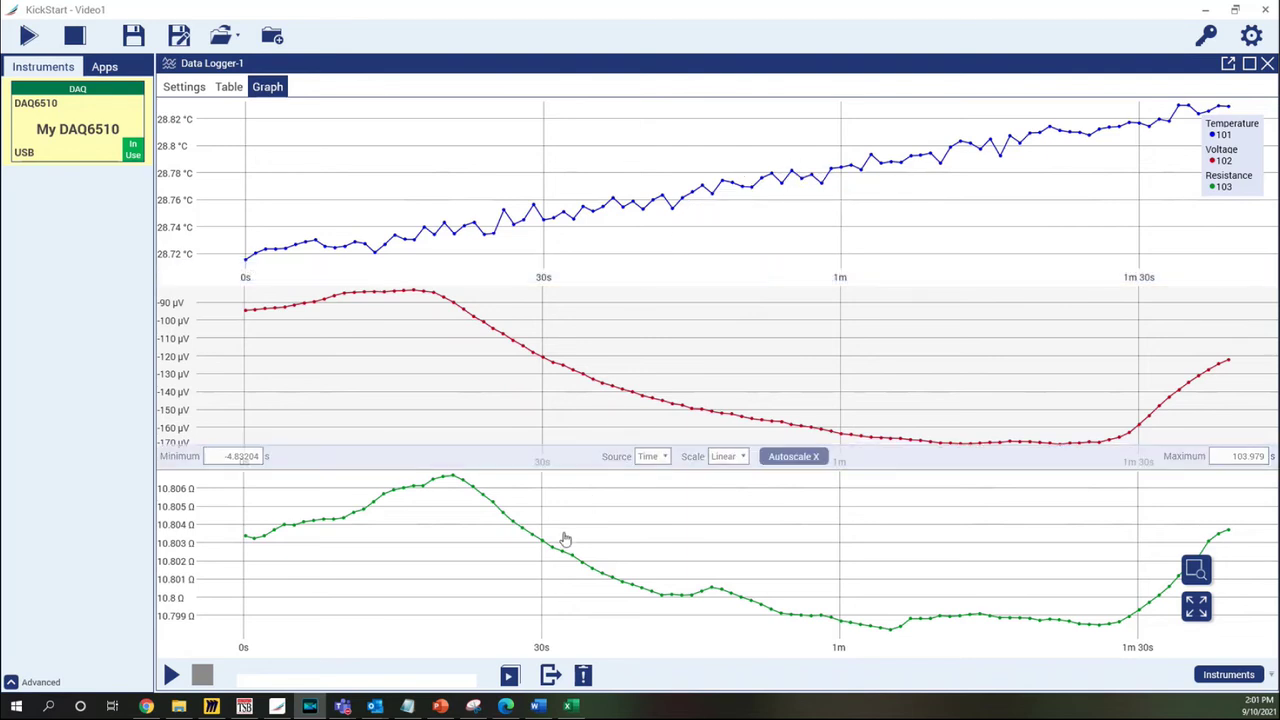
mouse_move(642, 594)
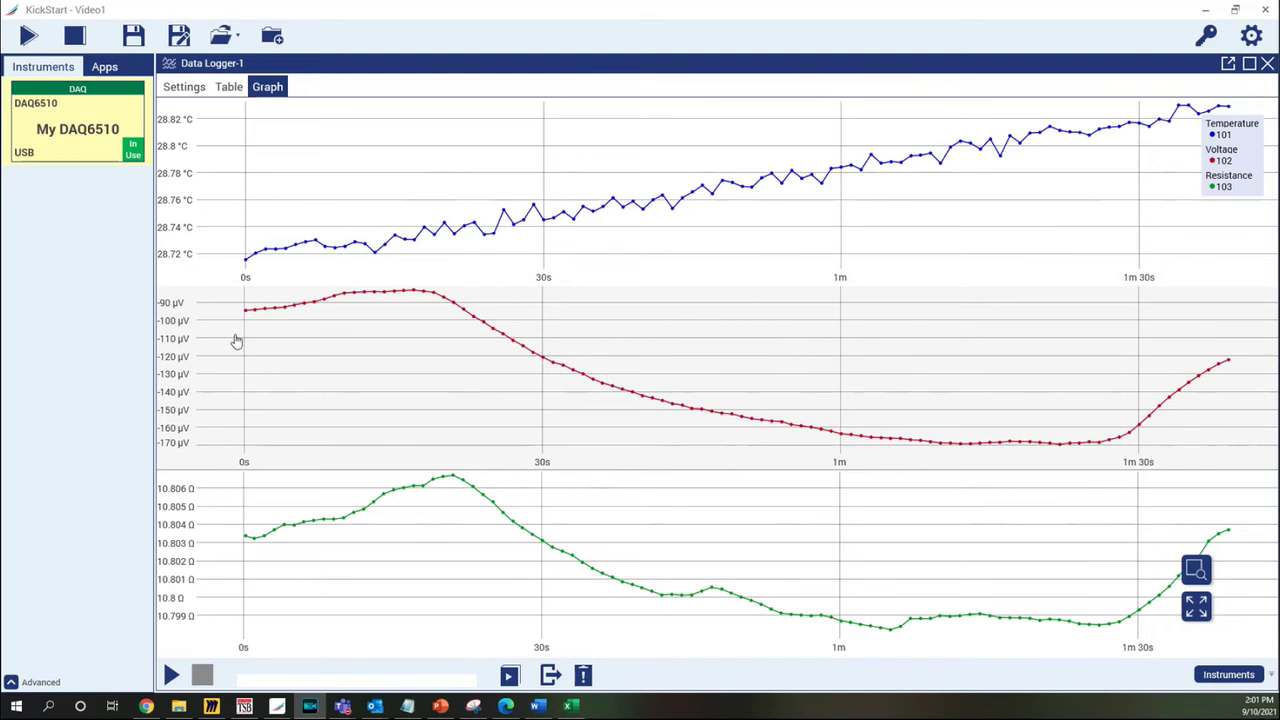
mouse_move(175, 190)
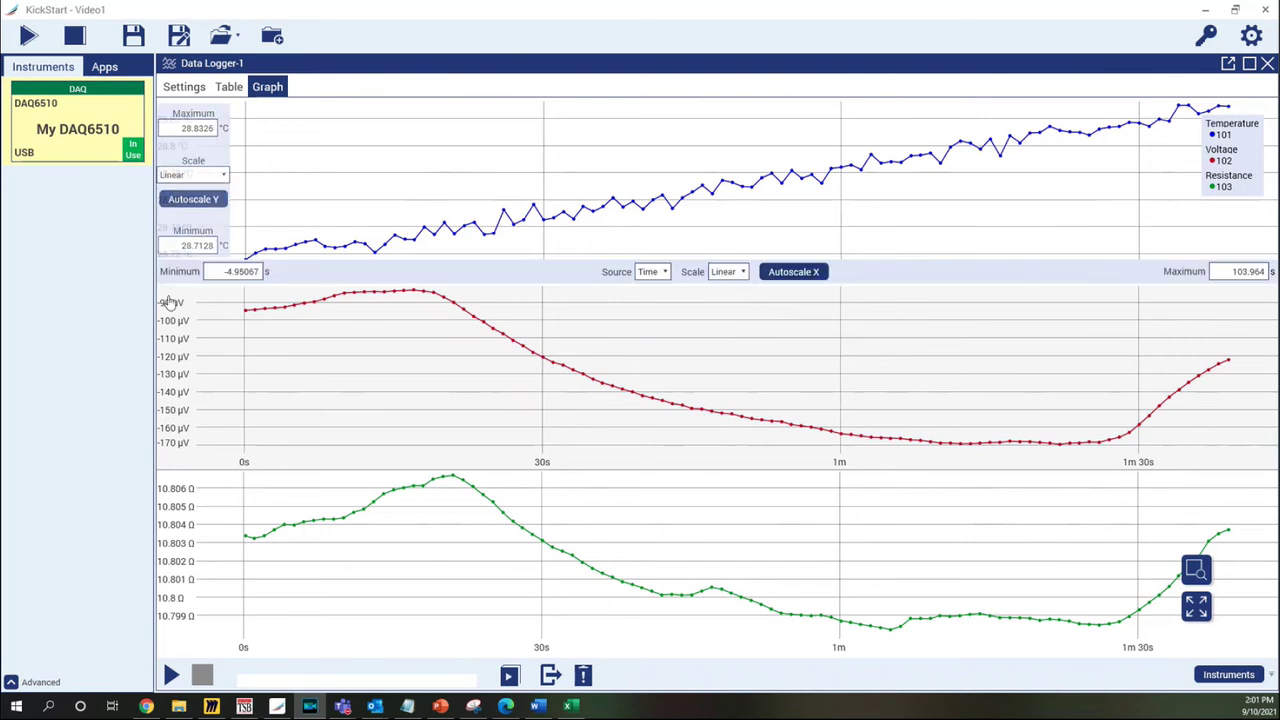
mouse_move(175, 555)
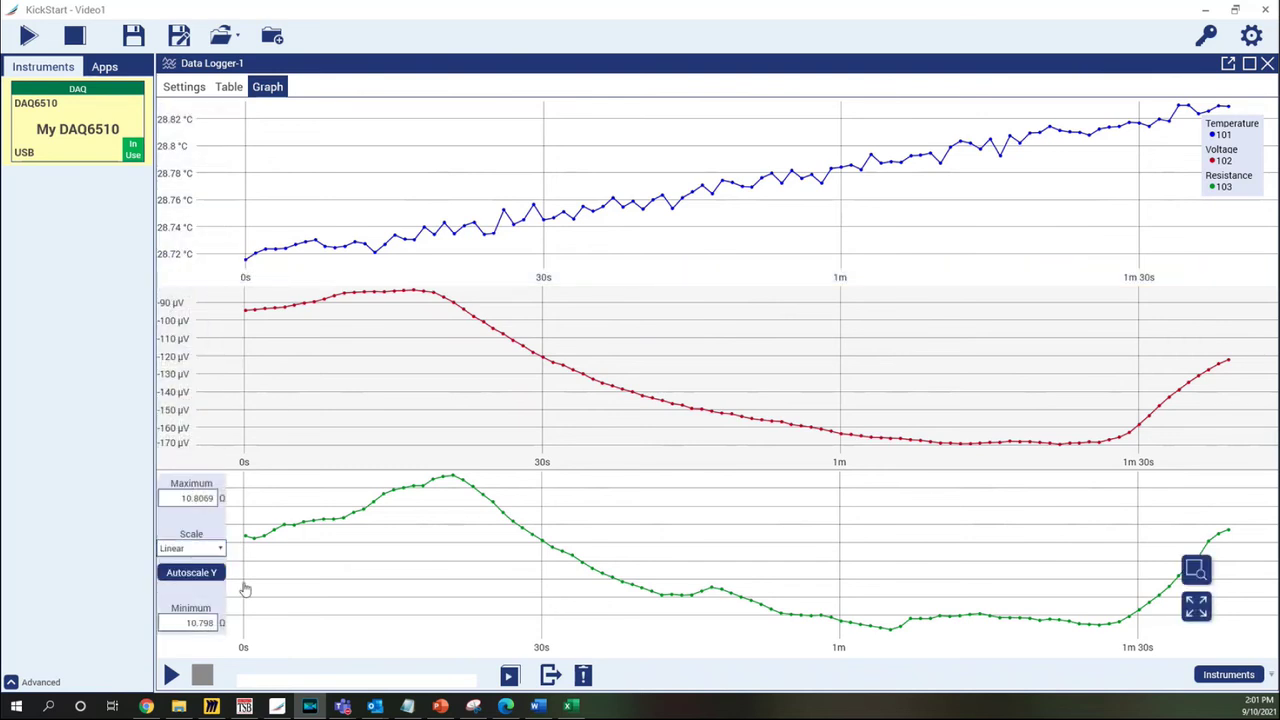
mouse_move(1245, 133)
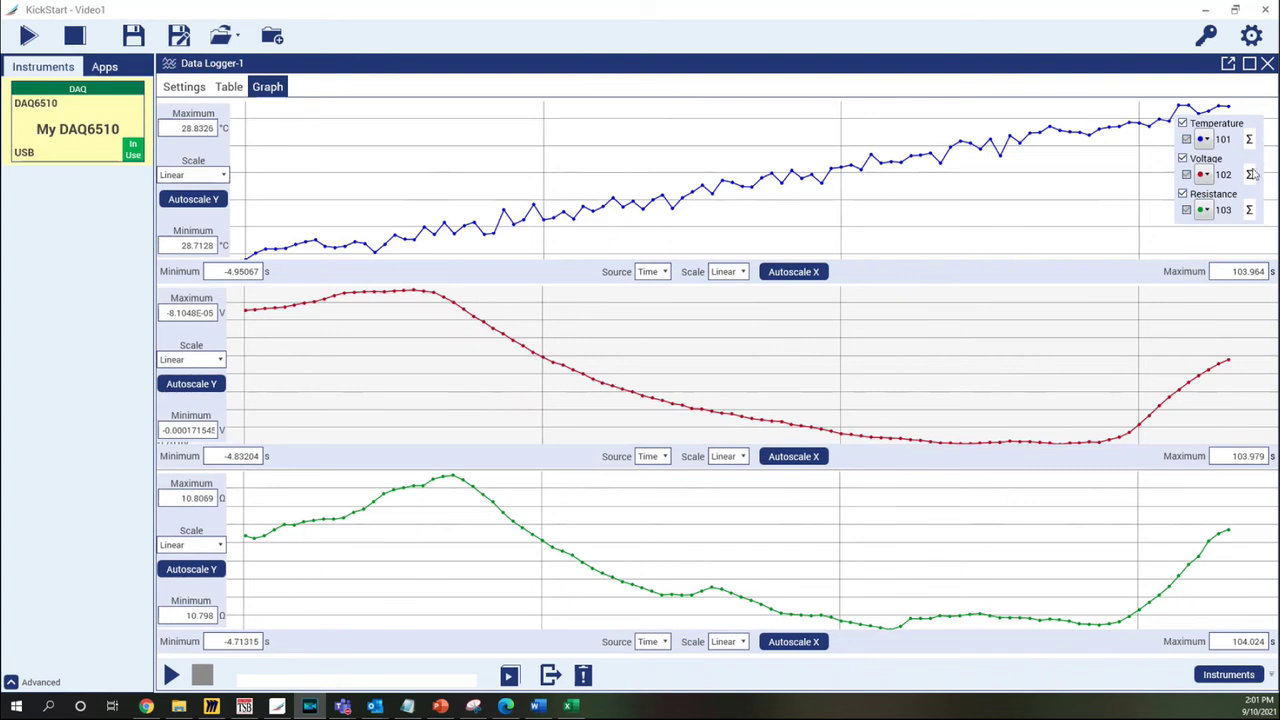
click(1182, 192)
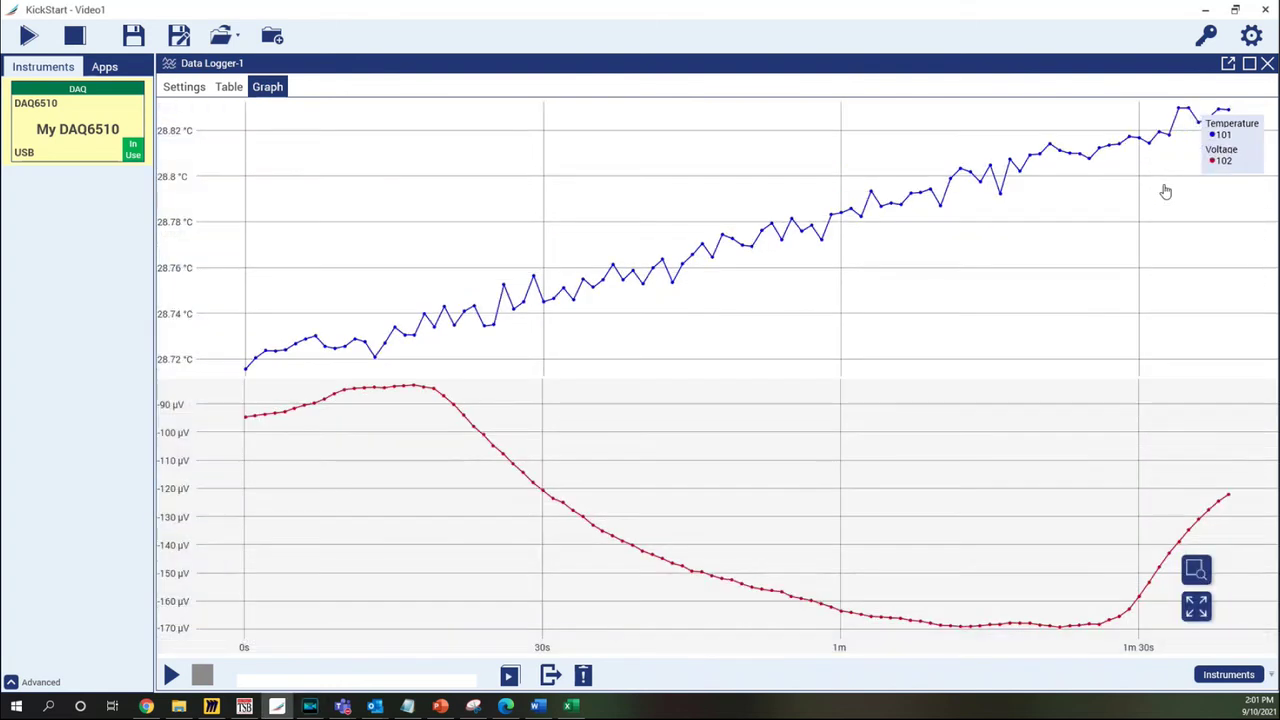
mouse_move(1203, 174)
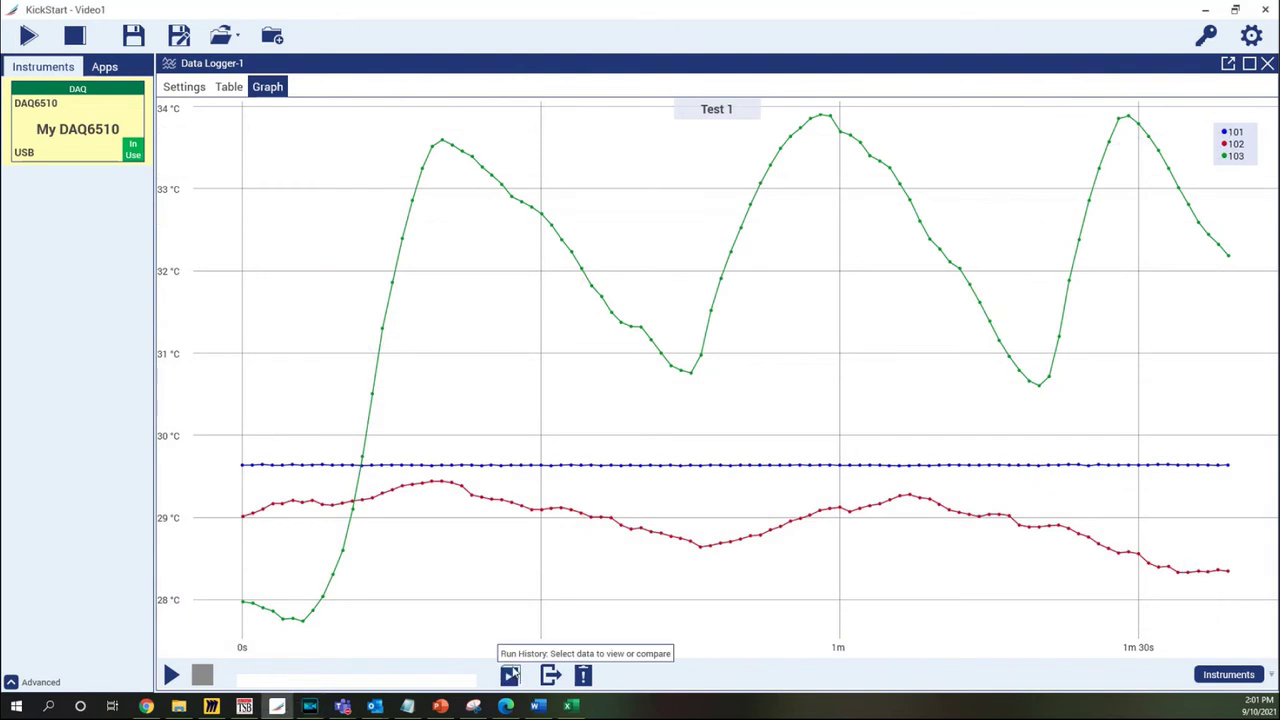
Step: Load Run 3 alongside Run 2 from Run History, then toggle Run 3's traces off and on
click(509, 675)
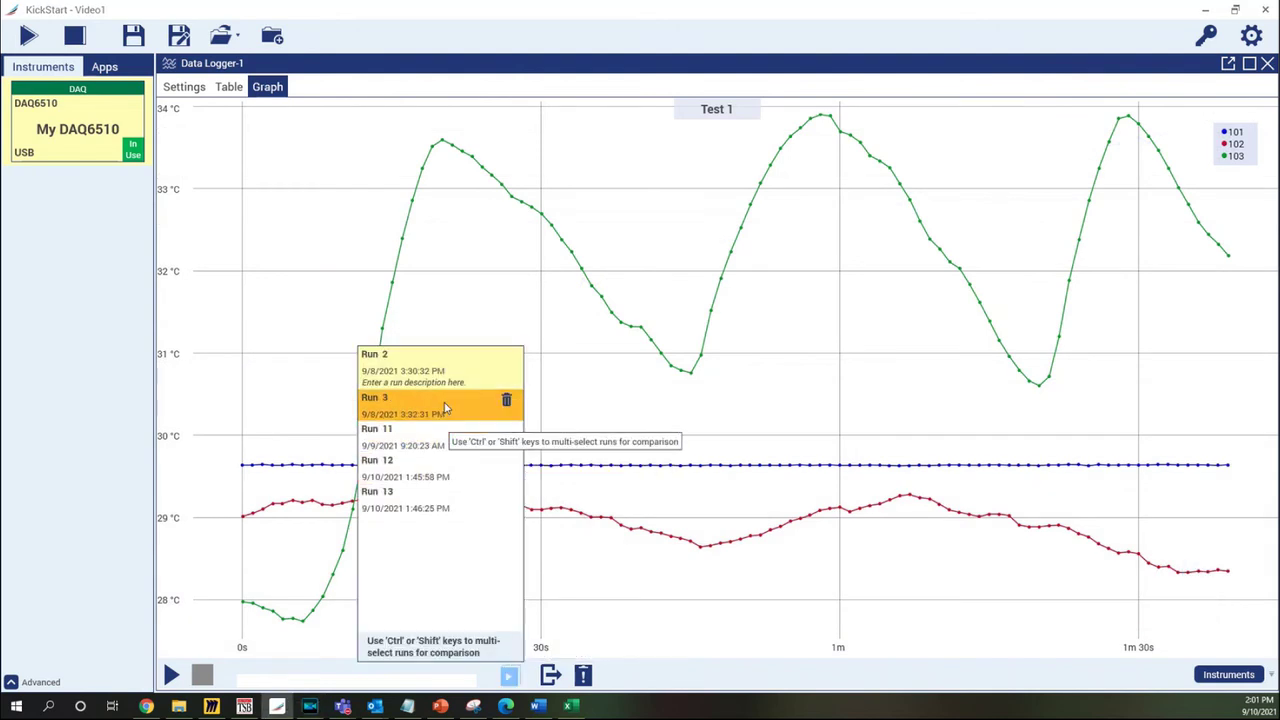
ctrl+click(446, 408)
click(792, 327)
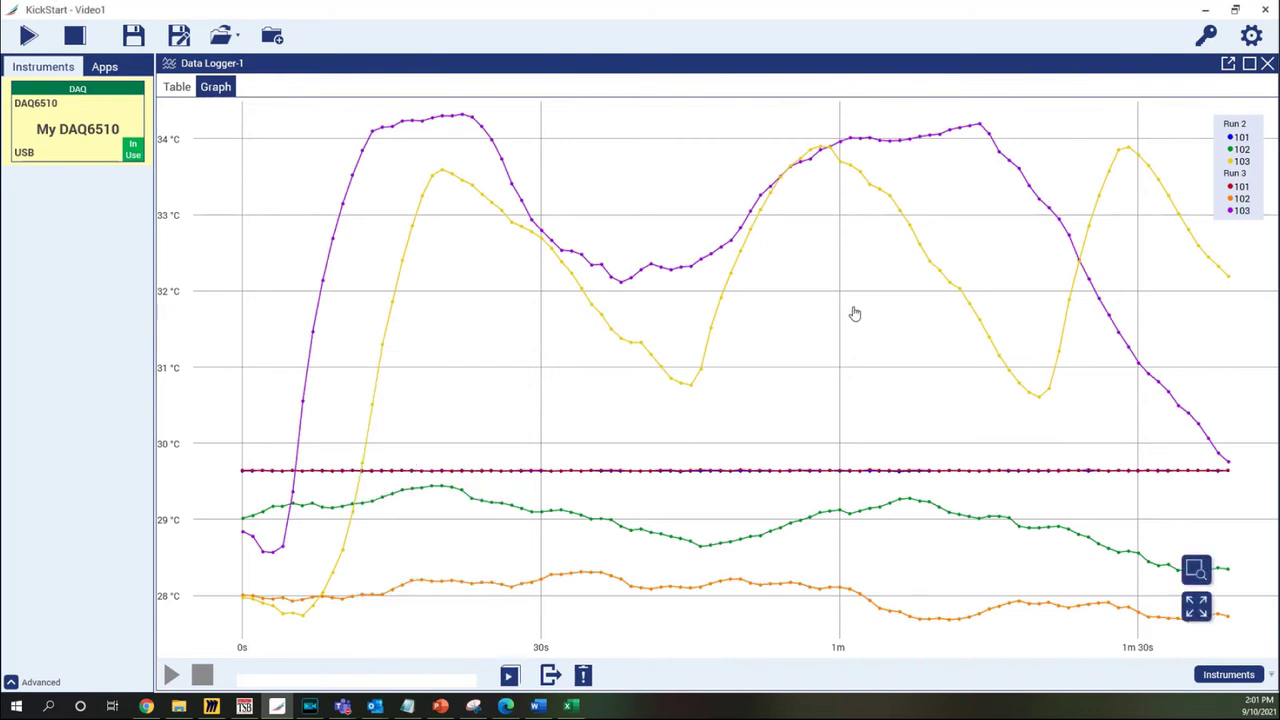
mouse_move(1172, 205)
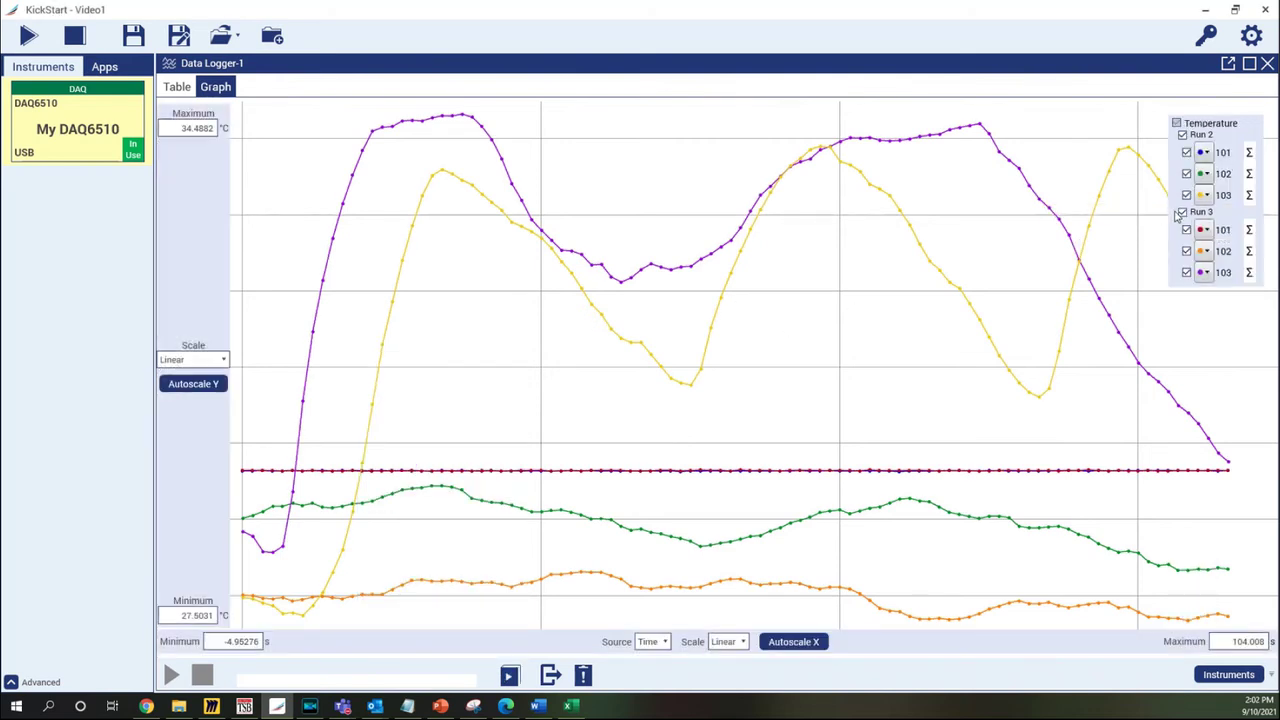
click(1182, 213)
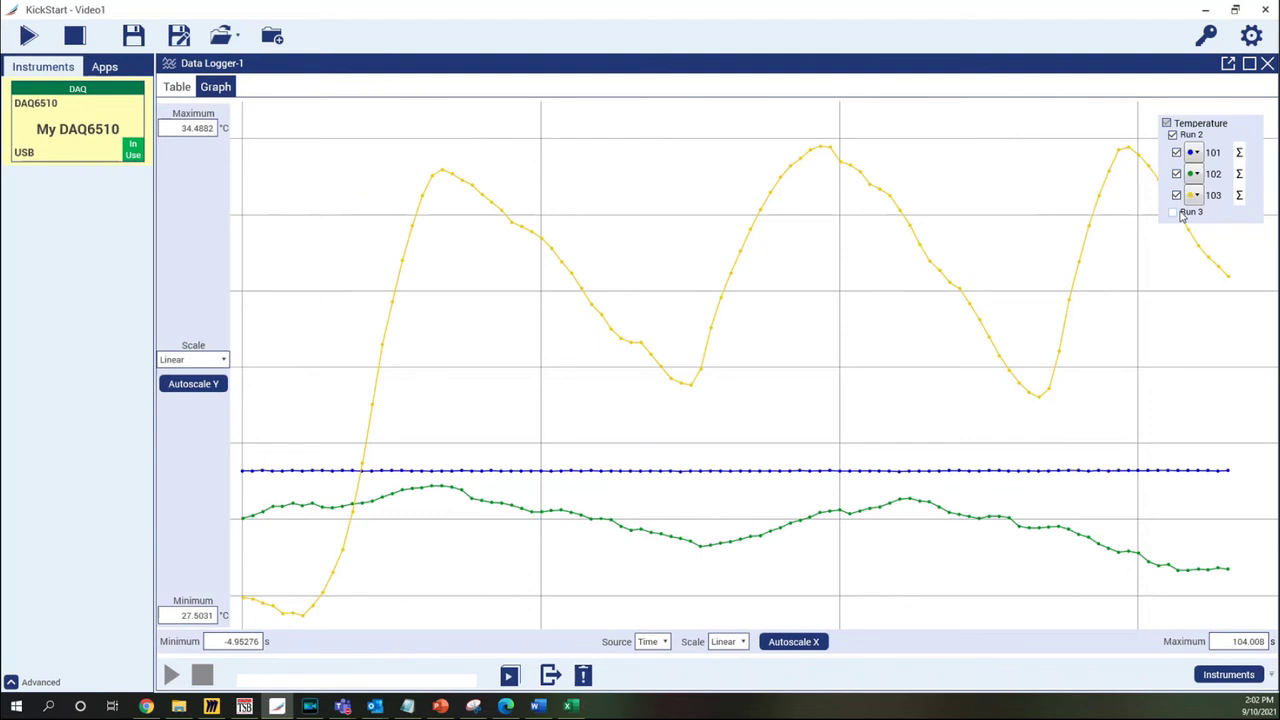
click(1174, 215)
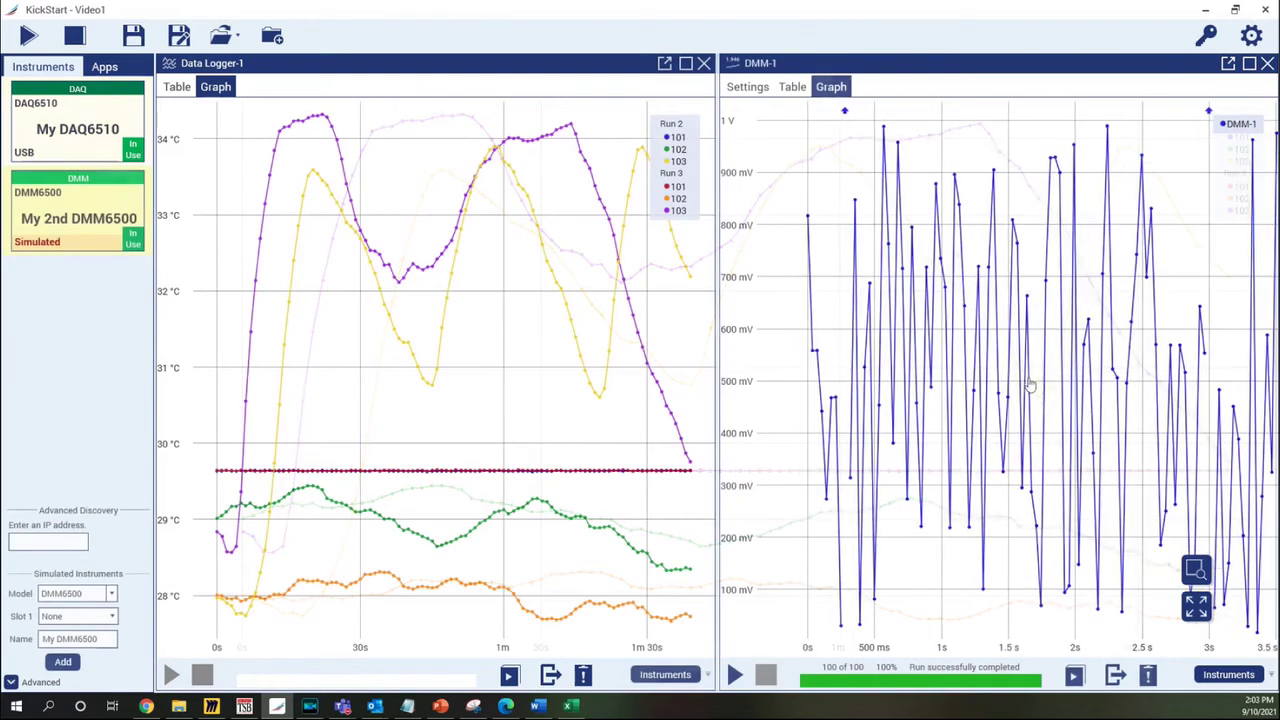
Step: Zoom in on the DMM-1 and Data Logger graphs with the mouse wheel
scroll(1030, 385, up, 3)
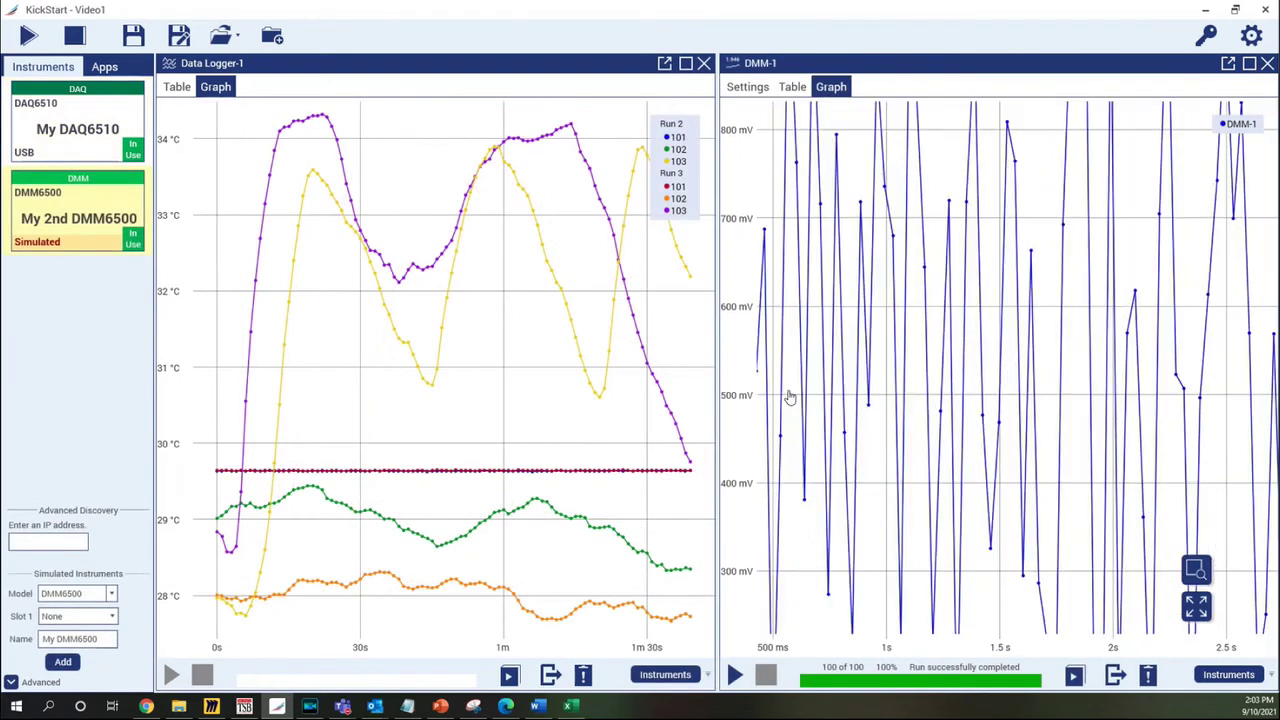
scroll(566, 389, up, 3)
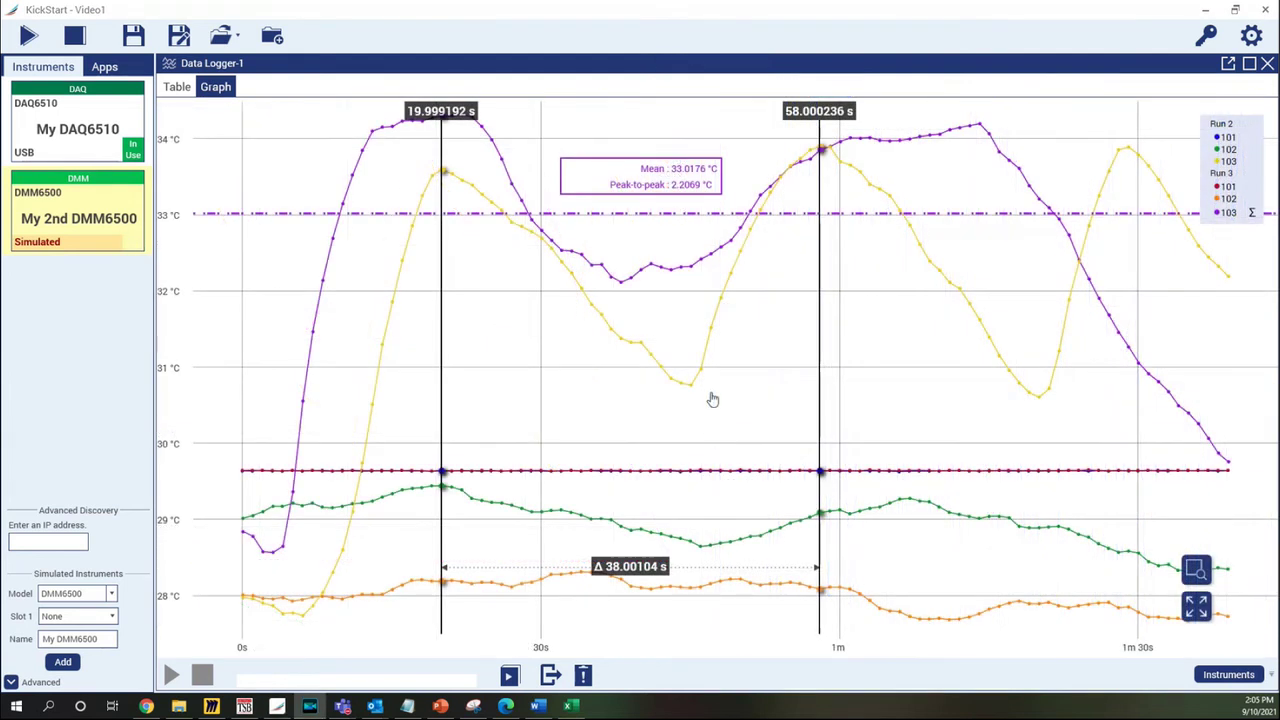
Step: Copy the run-comparison graph to the clipboard as an image and bring up the blank Word document
right_click(527, 386)
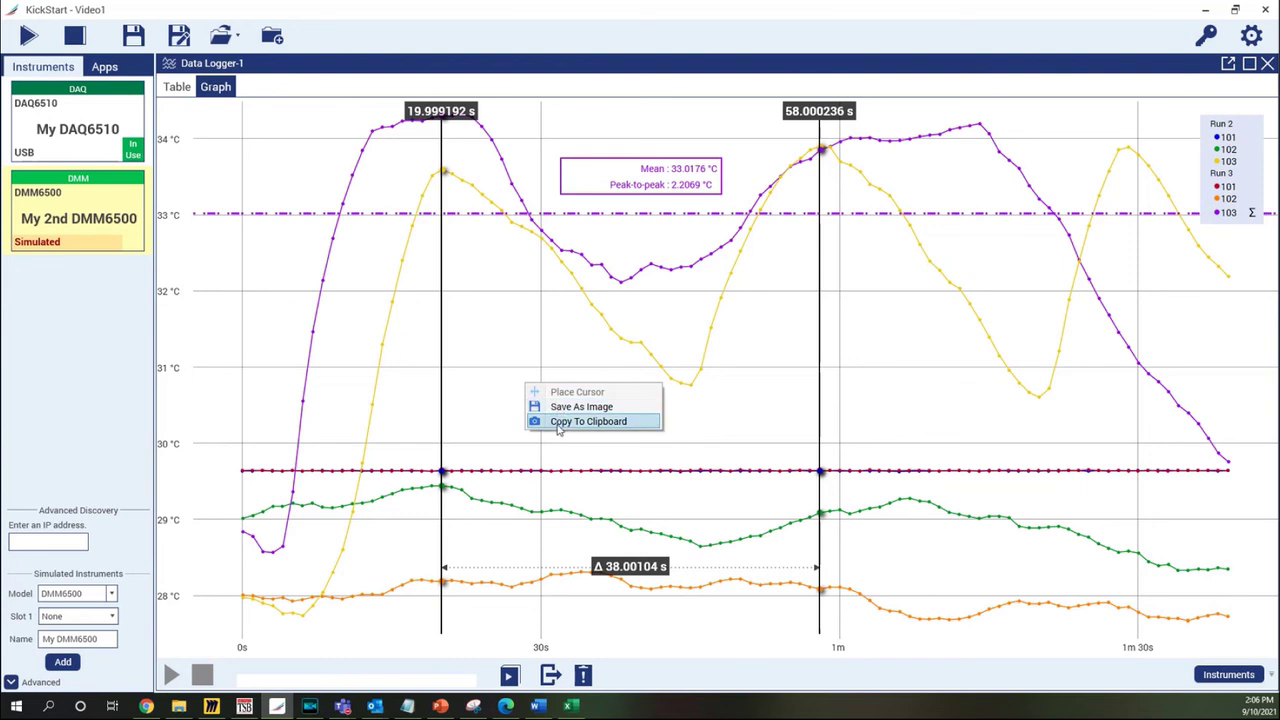
click(588, 421)
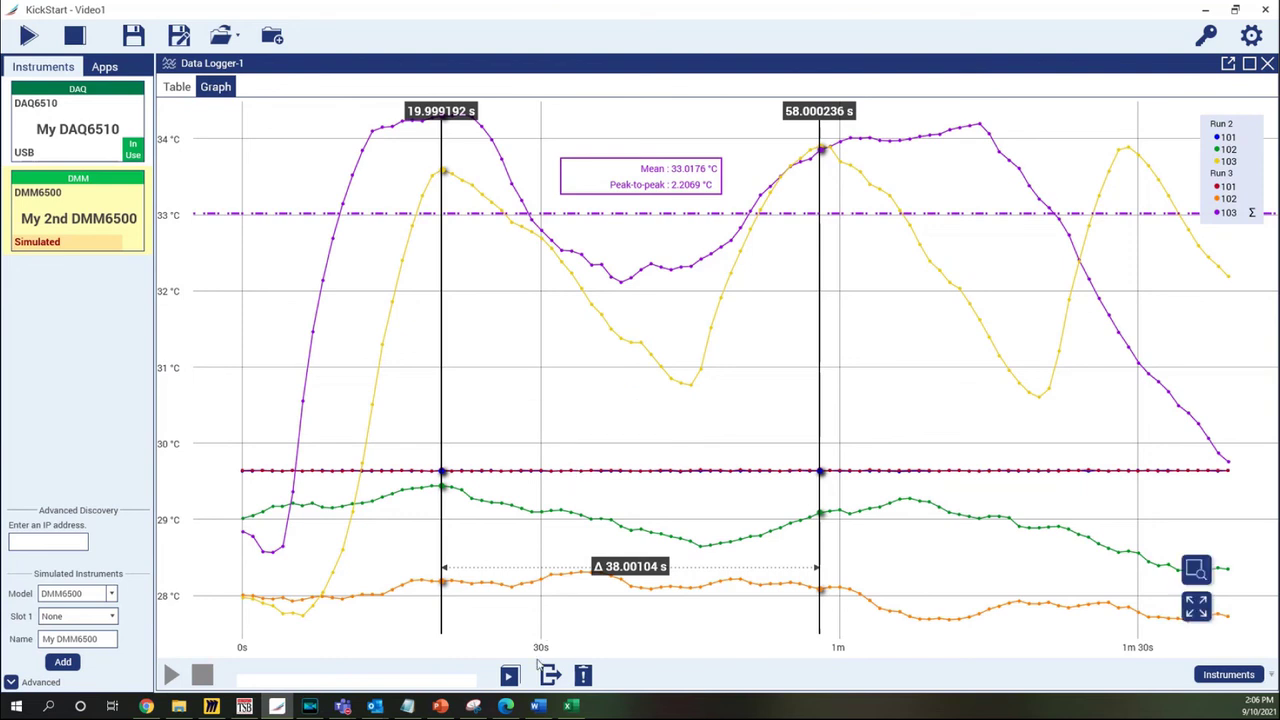
click(537, 706)
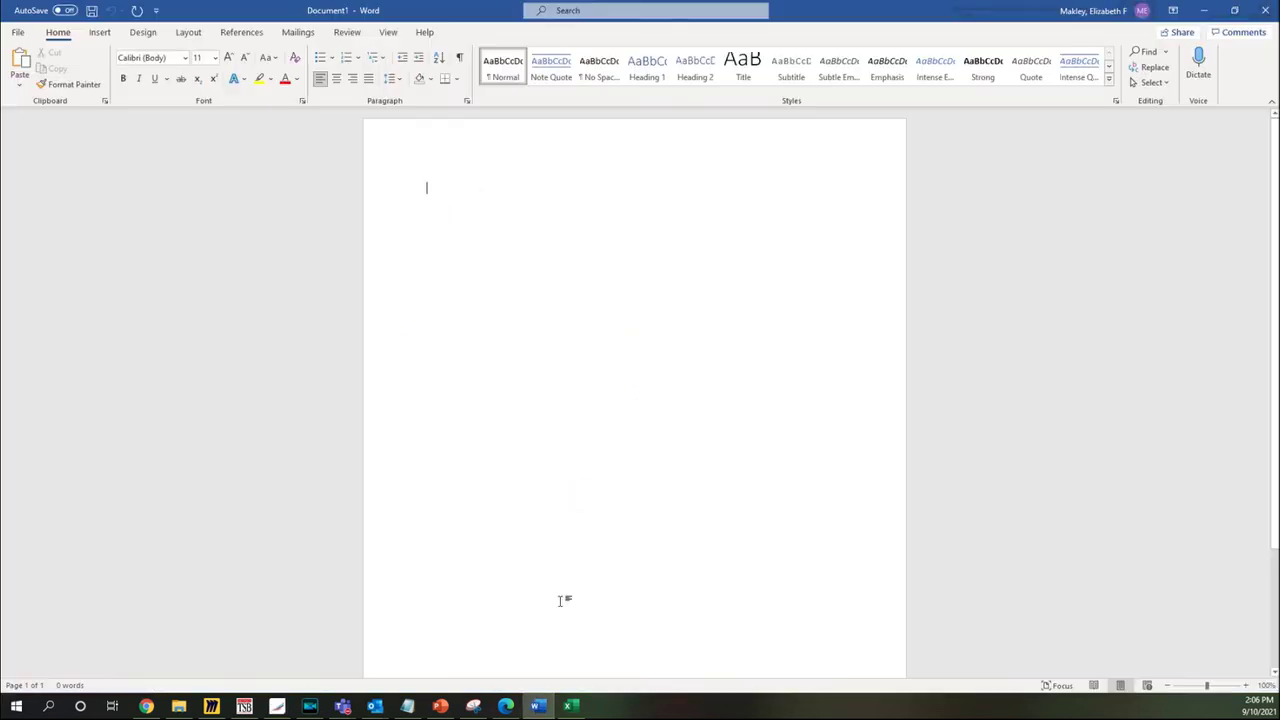
Step: Paste the KickStart graph into Document1 as a picture
right_click(528, 207)
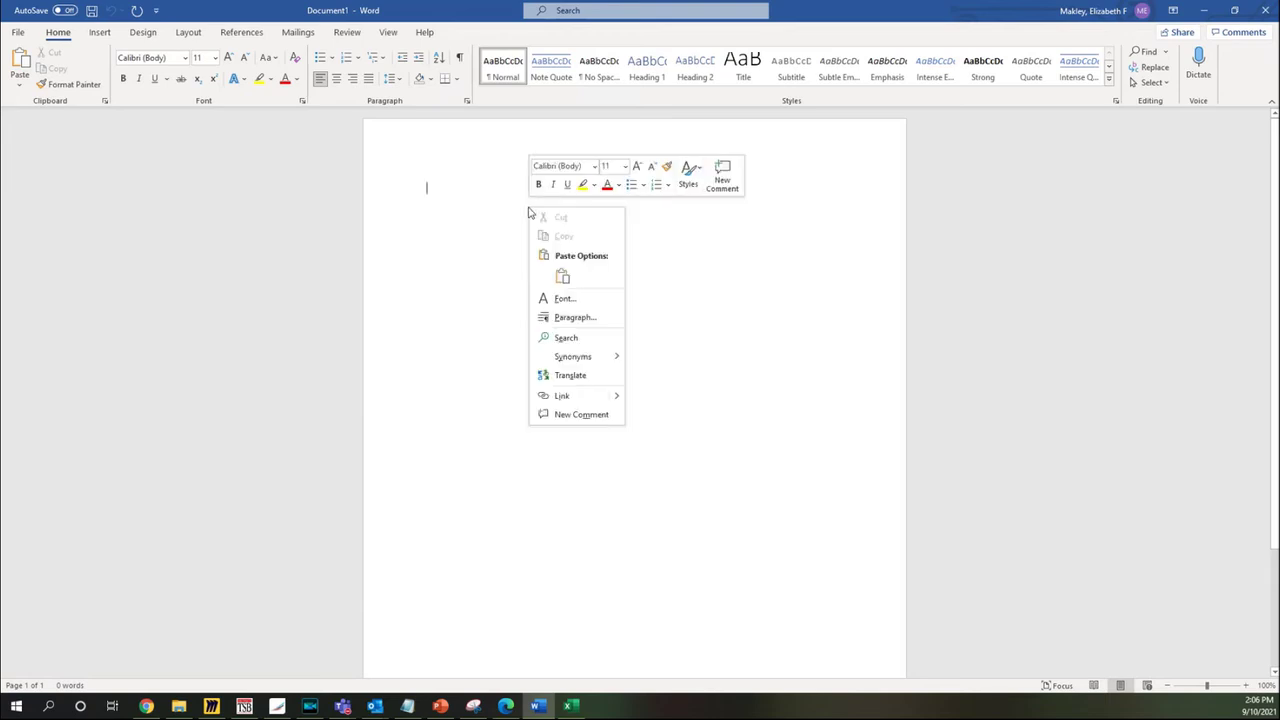
click(559, 278)
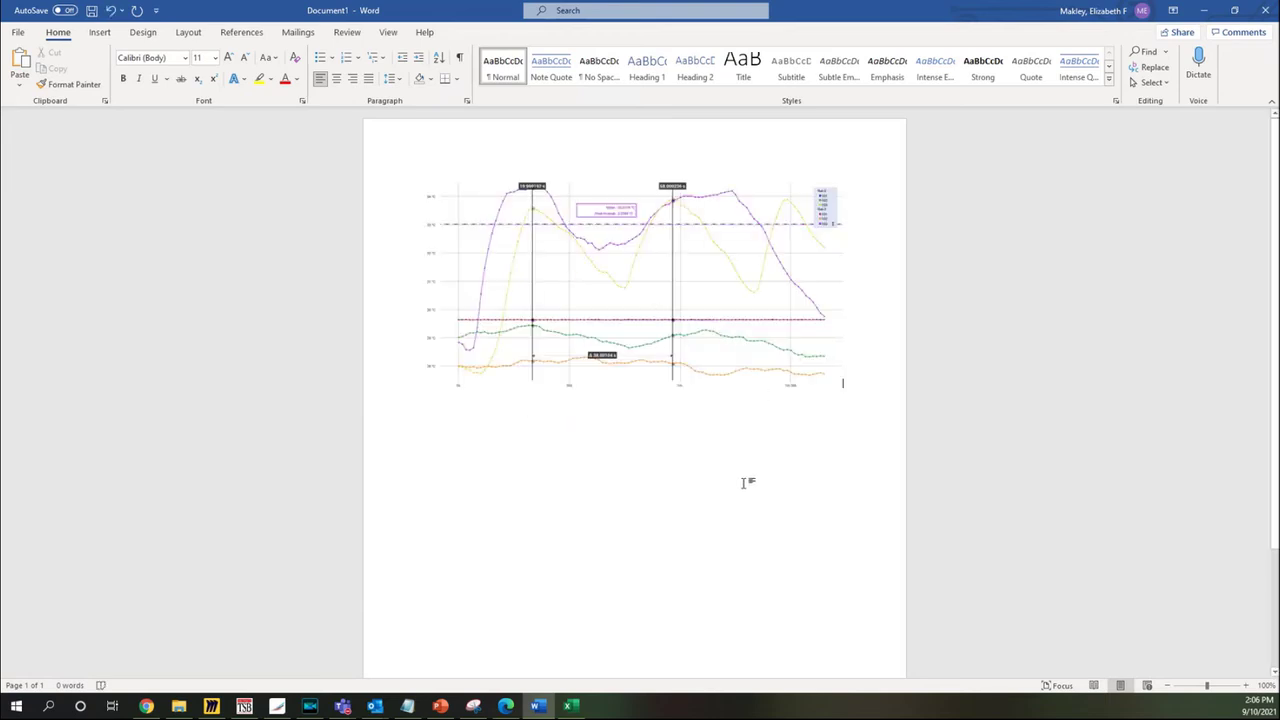